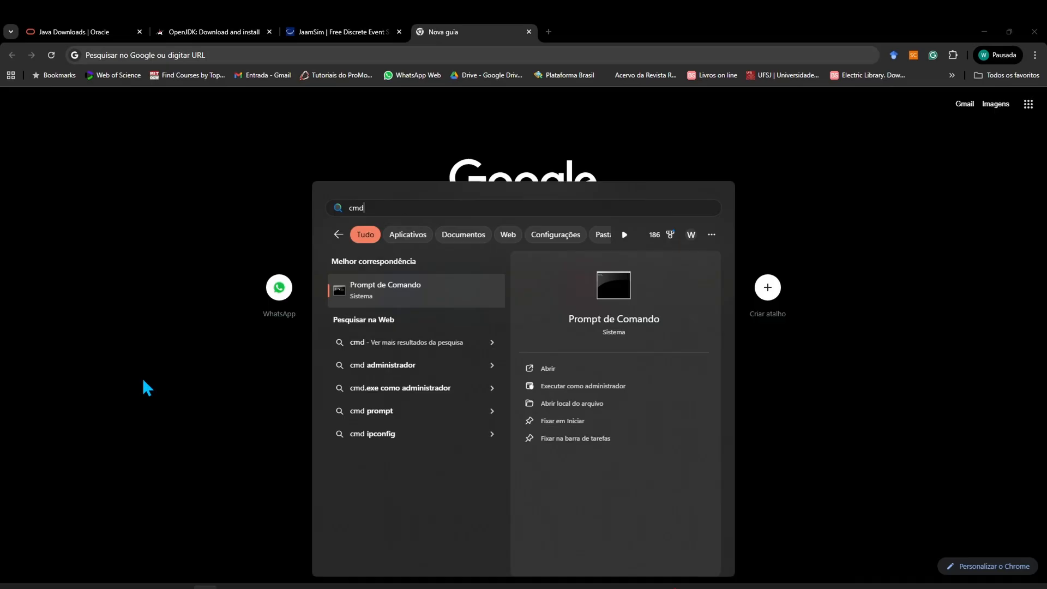
Step: Check the installed Java version by running java -version in the Command Prompt, and close the console
key("Return")
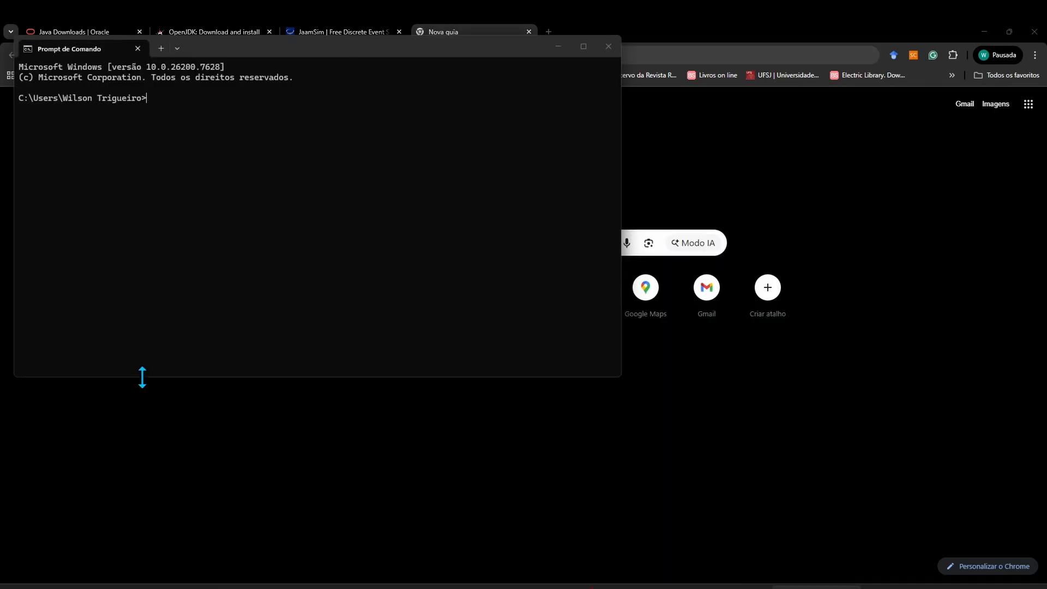
type("java -version")
key("Return")
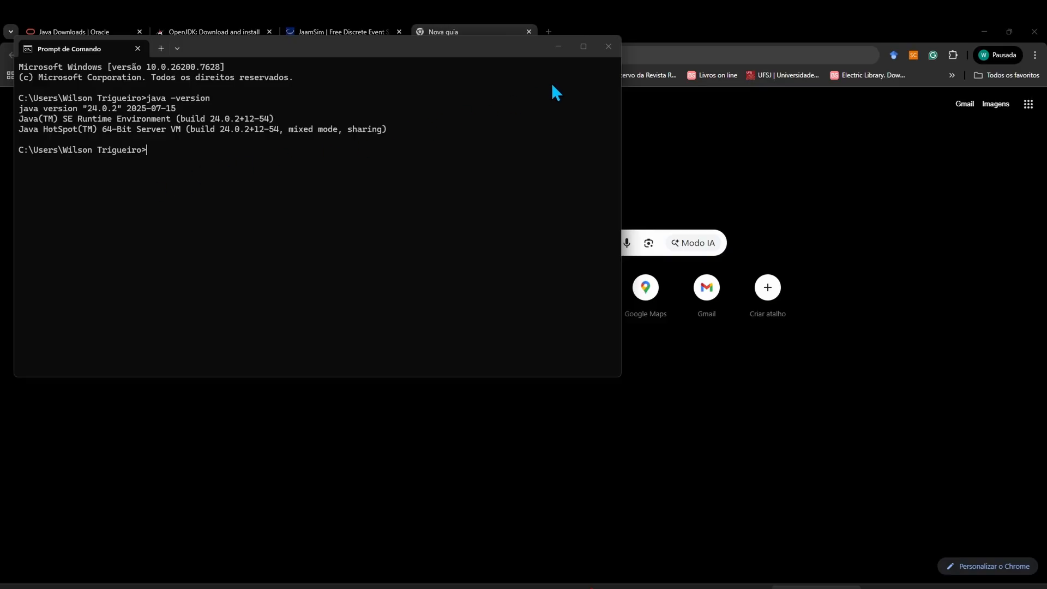
left_click(607, 48)
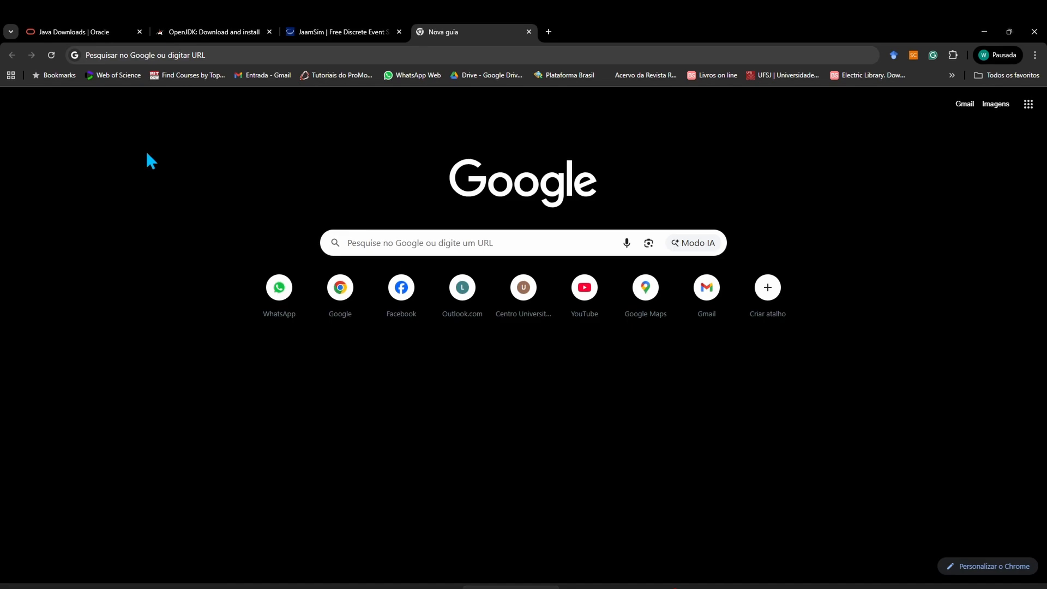
Step: Display the JDK 25 download files for Windows on Oracle's Java Downloads page
left_click(128, 35)
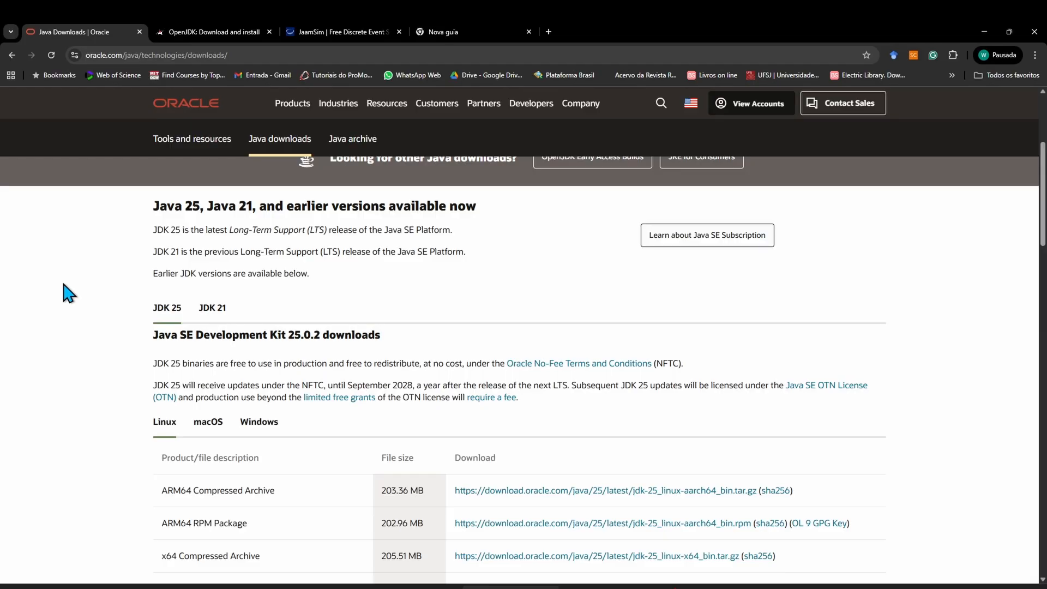
scroll(75, 293, "down", 1)
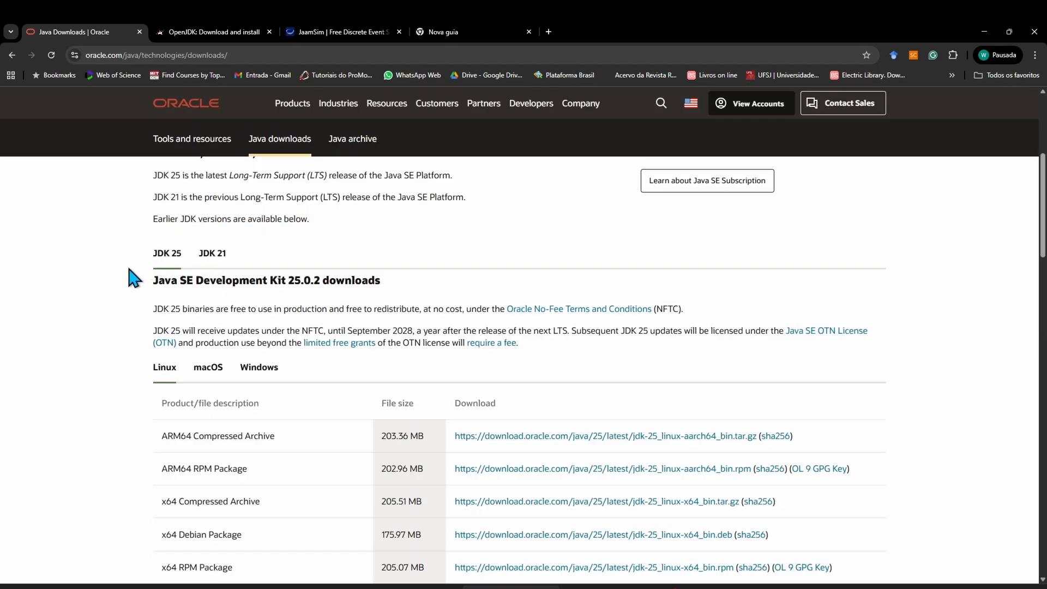
left_click(176, 258)
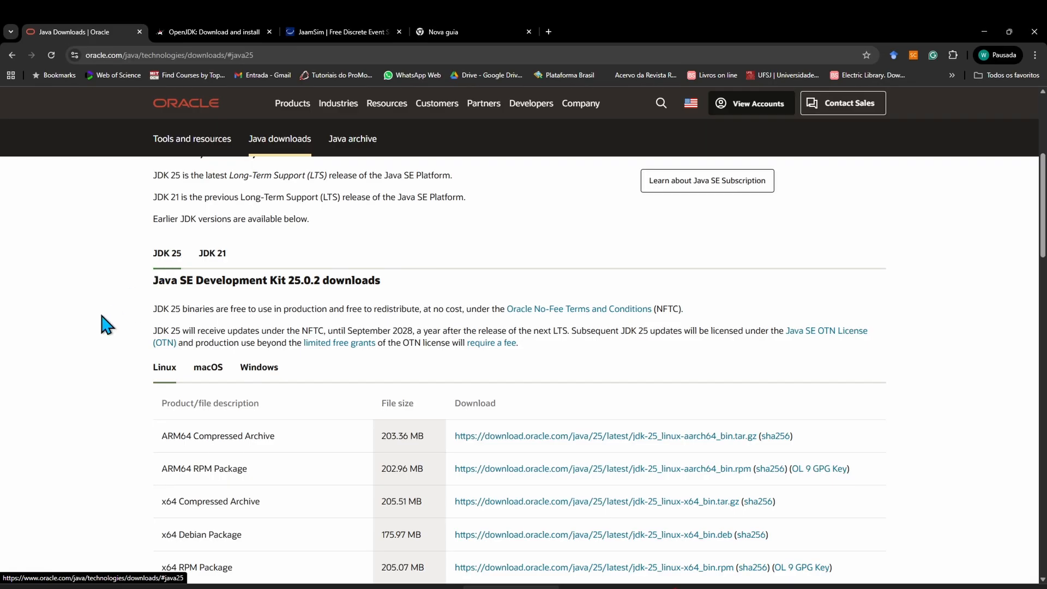
scroll(107, 324, "down", 2)
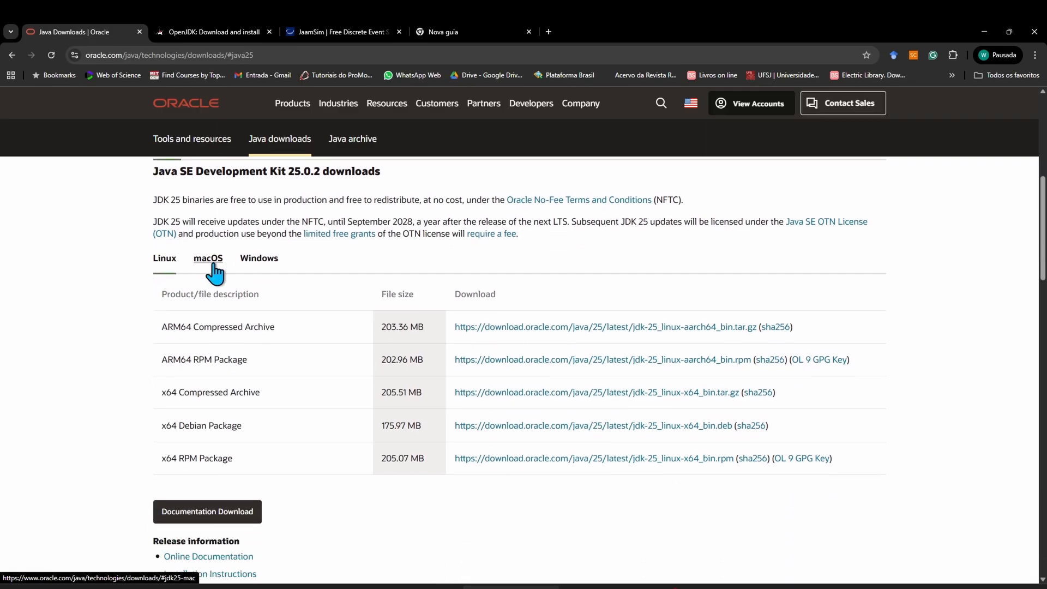
left_click(261, 265)
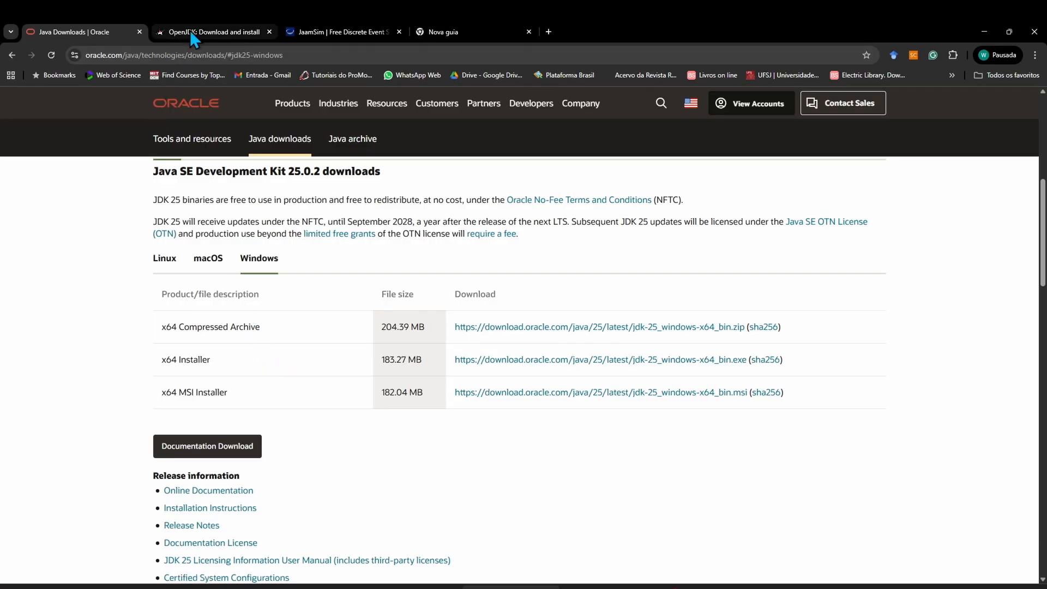
Step: Review the OpenJDK installation instructions and the Java versions offered on Oracle's downloads page
left_click(204, 34)
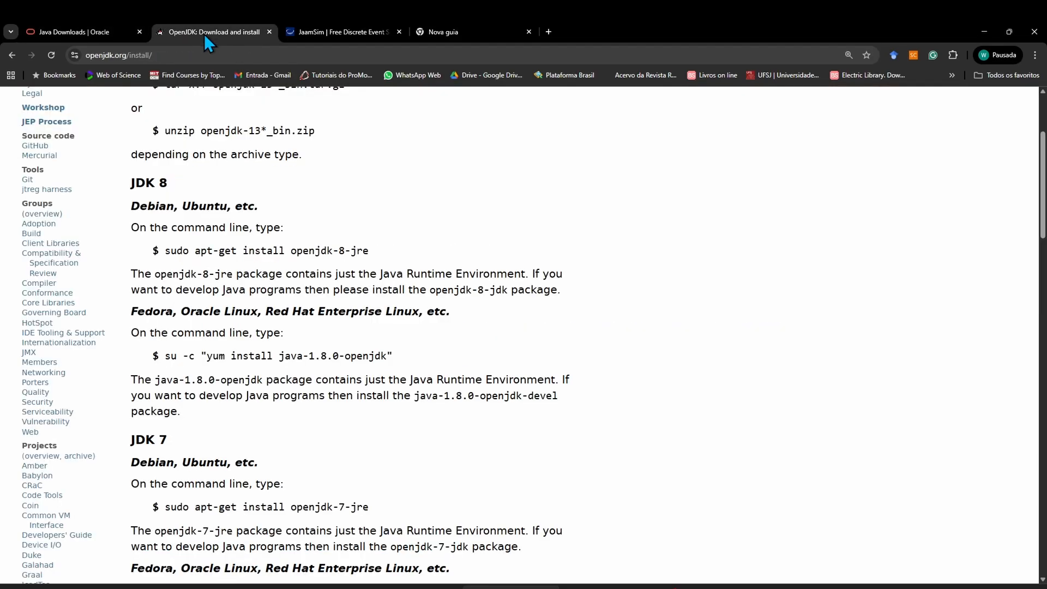
scroll(714, 296, "up", 3)
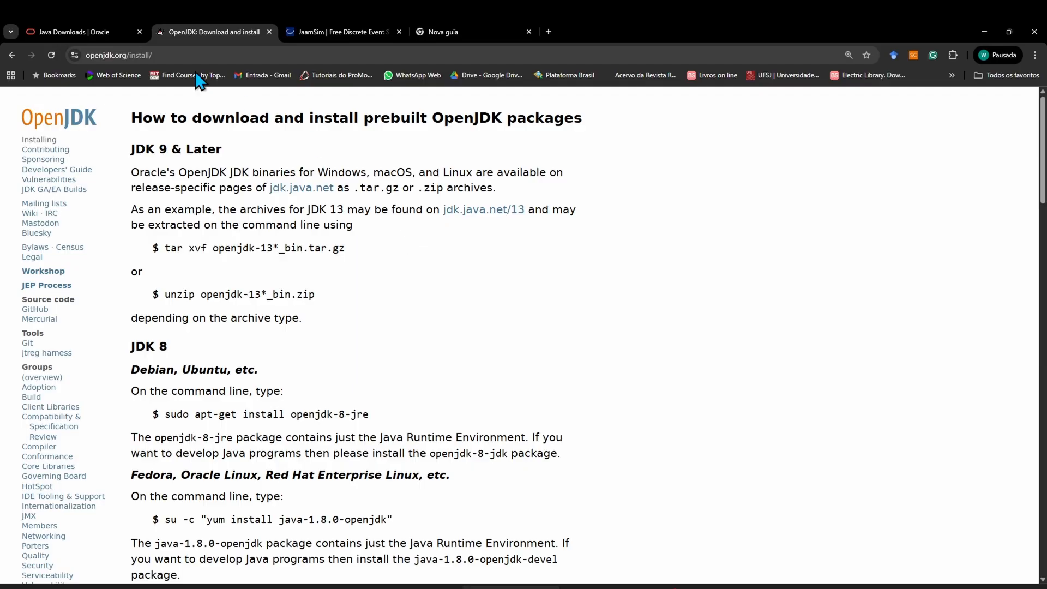
left_click(89, 31)
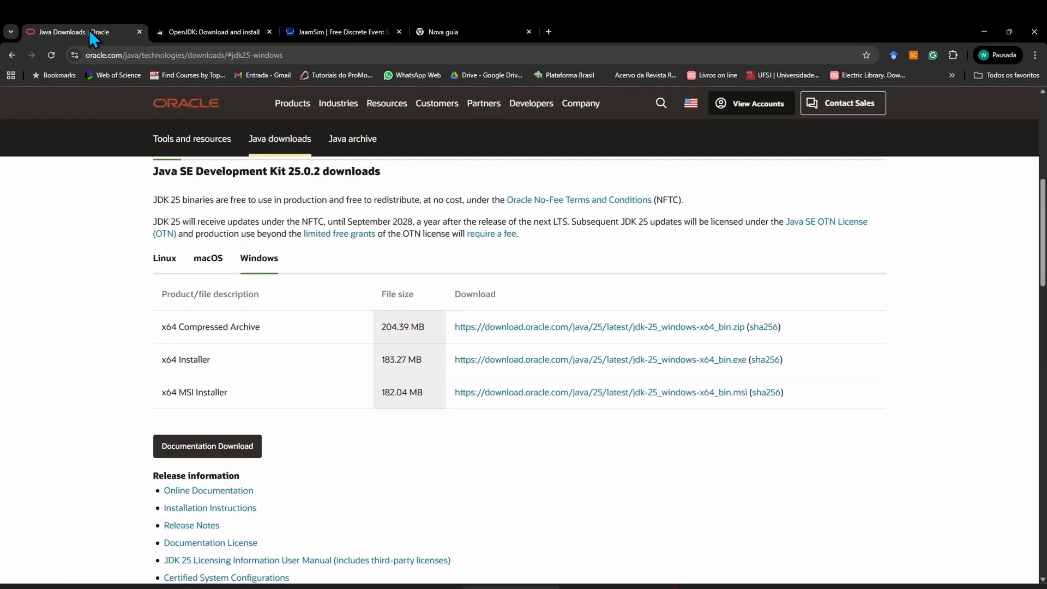
scroll(136, 392, "up", 7)
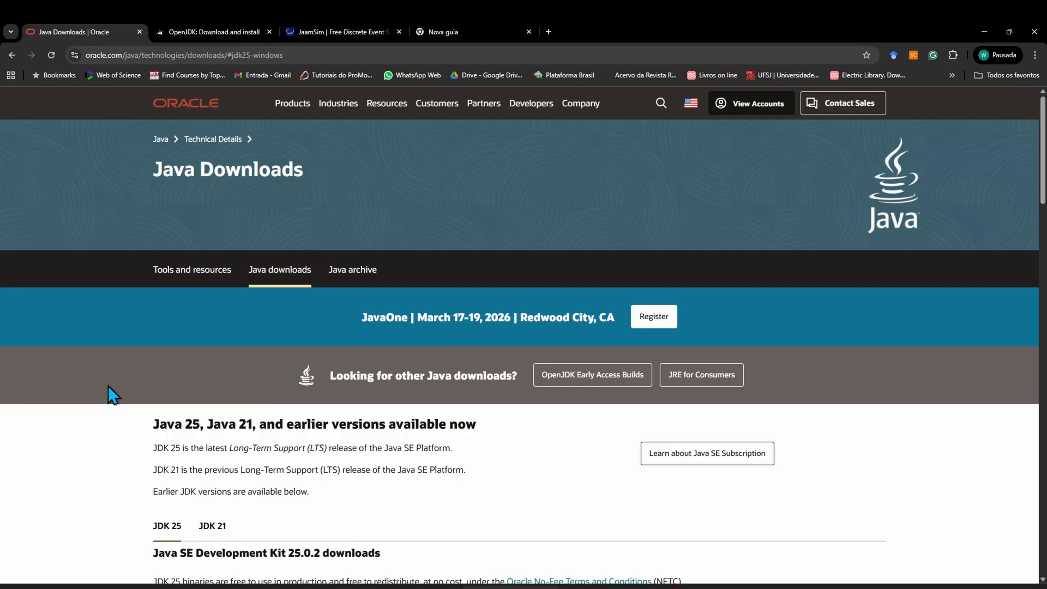
scroll(113, 395, "down", 2)
scroll(113, 394, "down", 1)
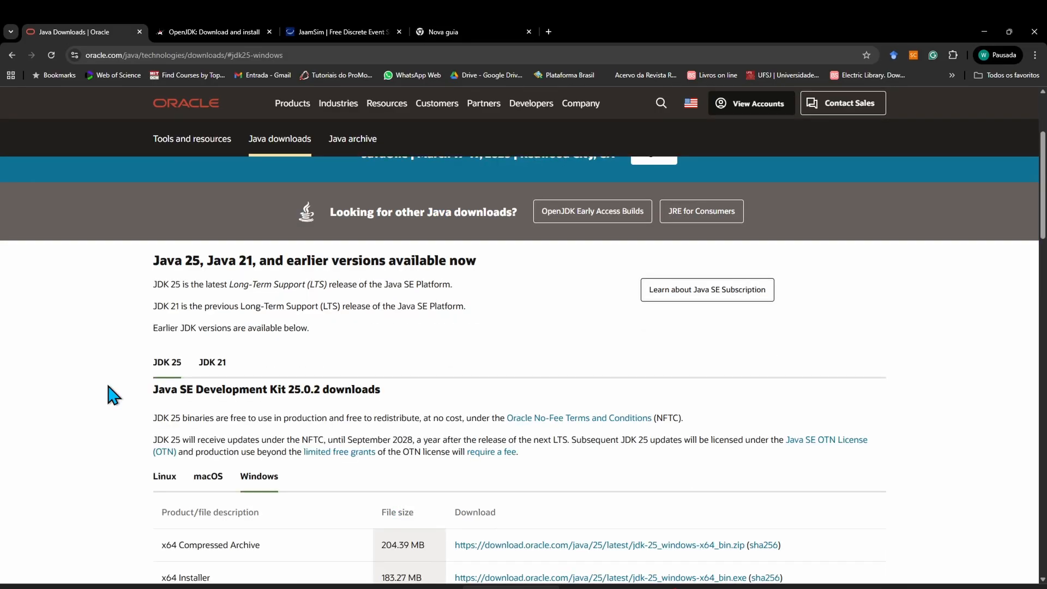
scroll(113, 395, "up", 3)
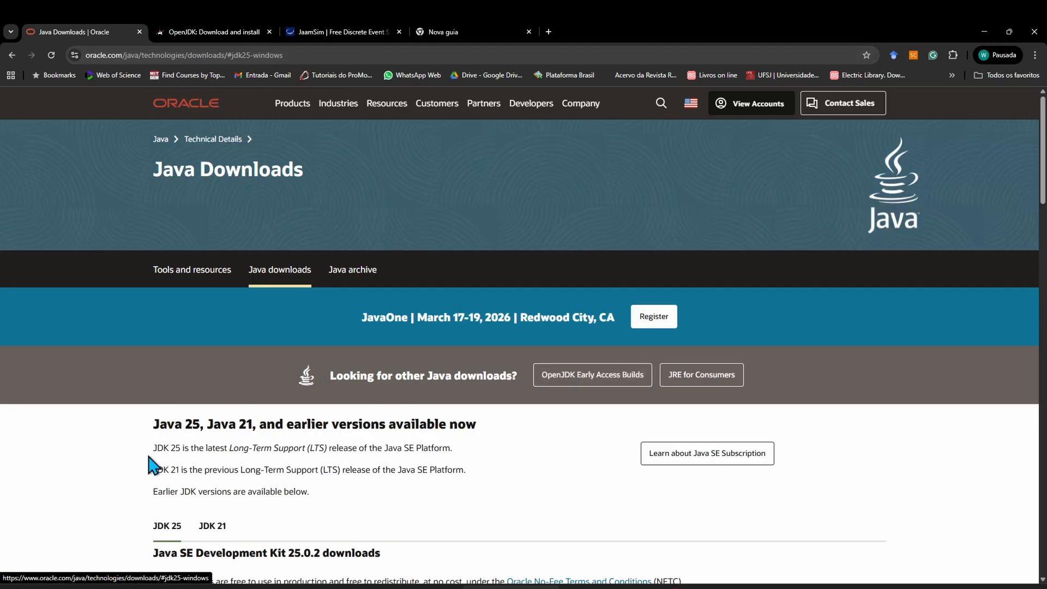
left_click(213, 31)
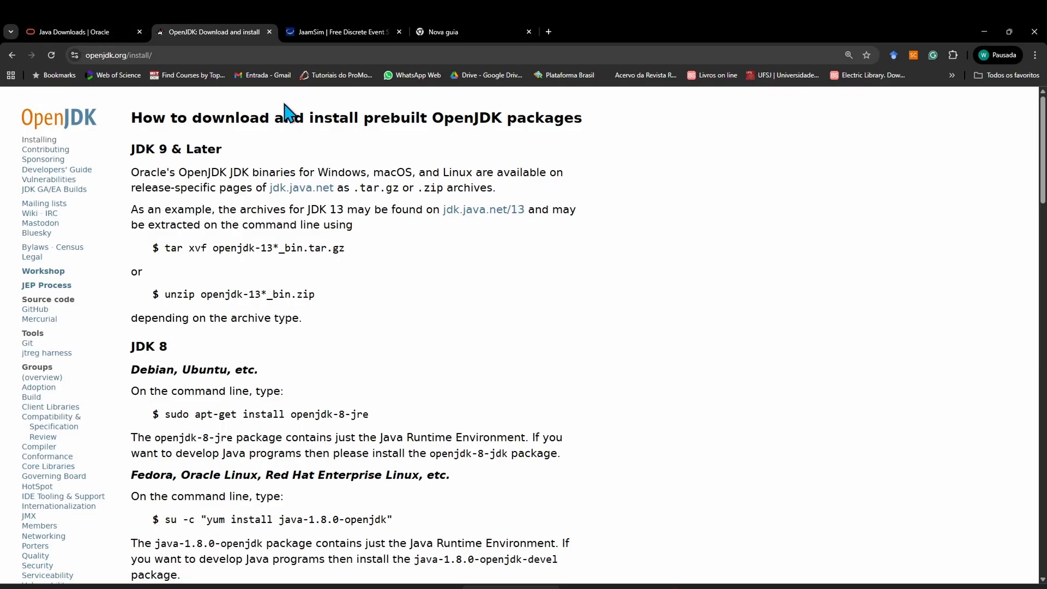
Step: Download the free 64-bit Windows executable of JaamSim 2025-10 from the JaamSim website, with the page enlarged for reading
left_click(315, 39)
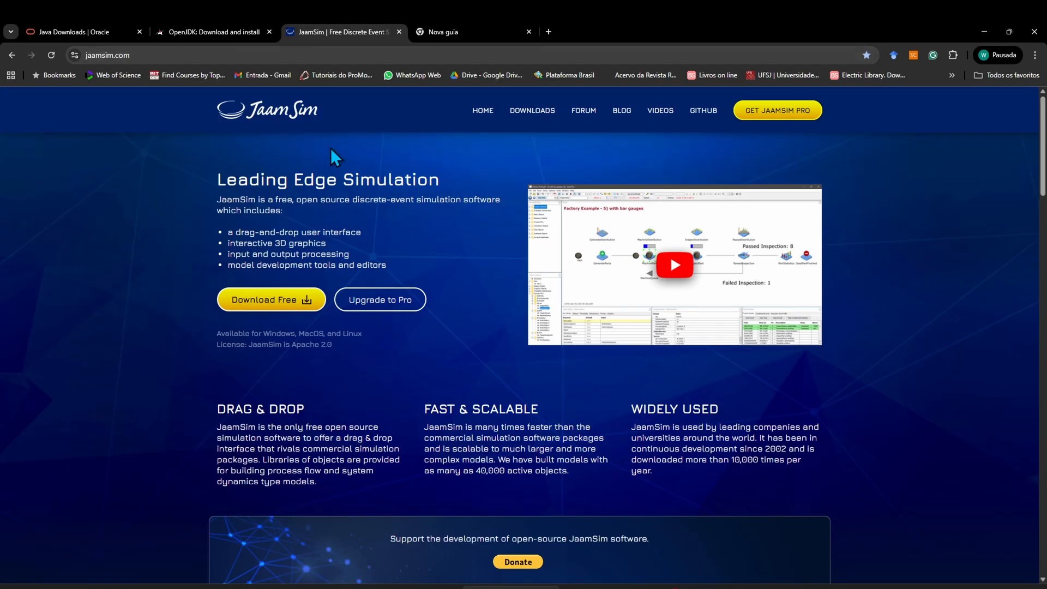
key("ctrl+plus")
key("ctrl+plus")
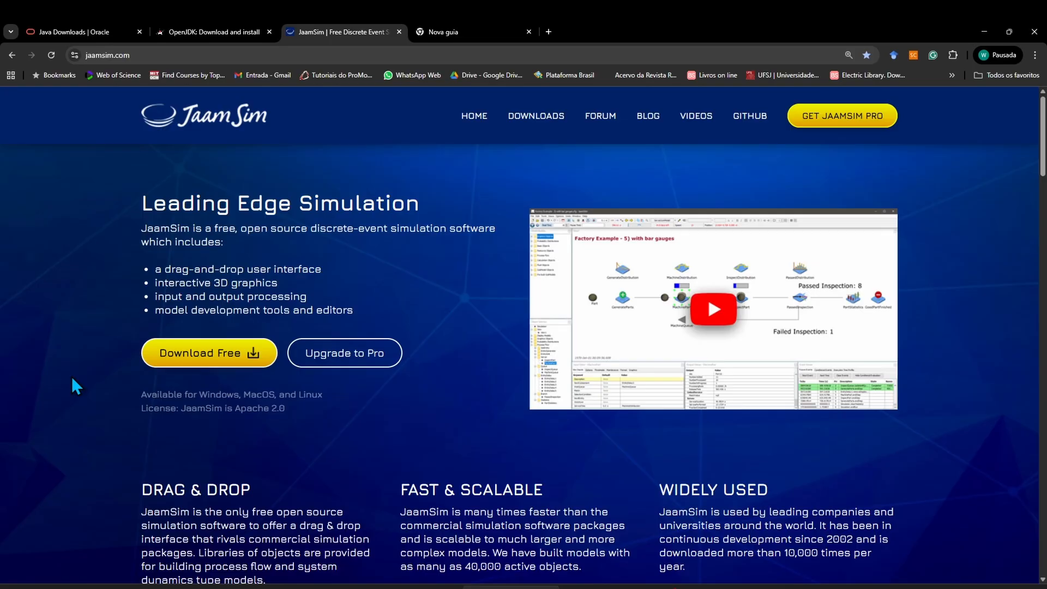
left_click(211, 355)
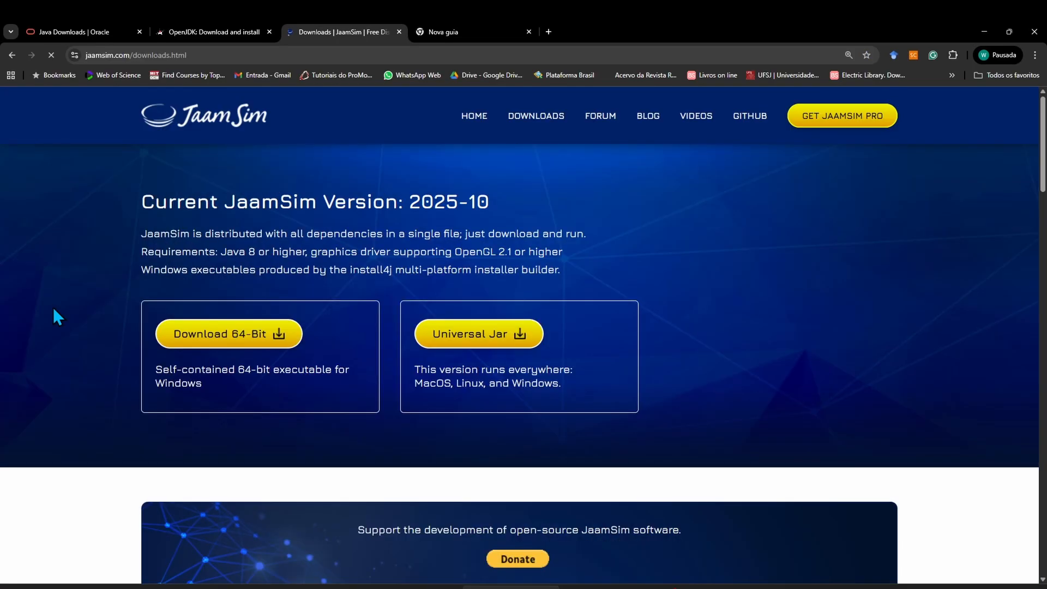
scroll(67, 307, "down", 1)
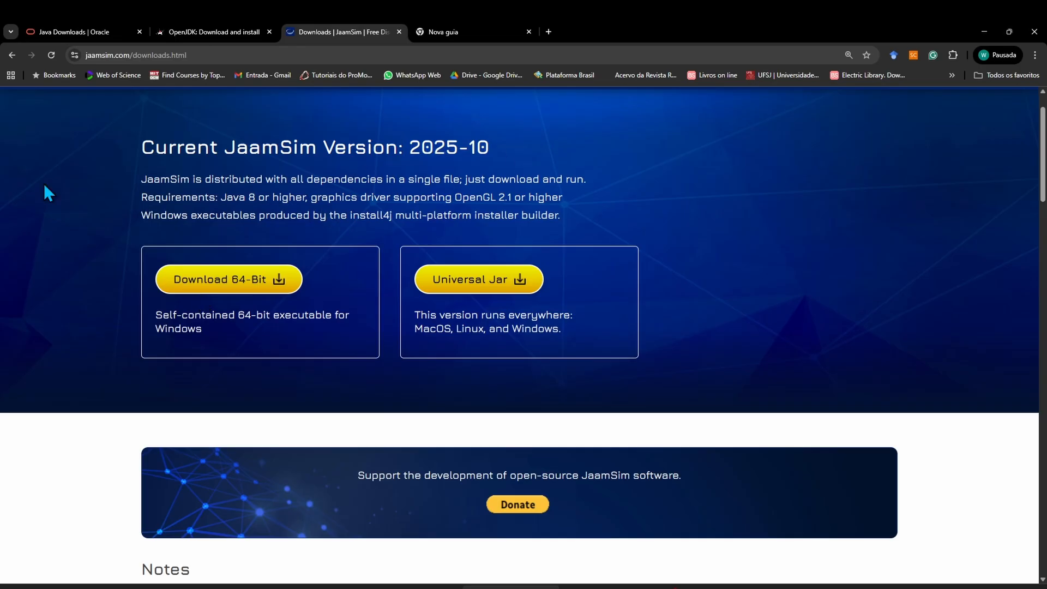
left_click(218, 283)
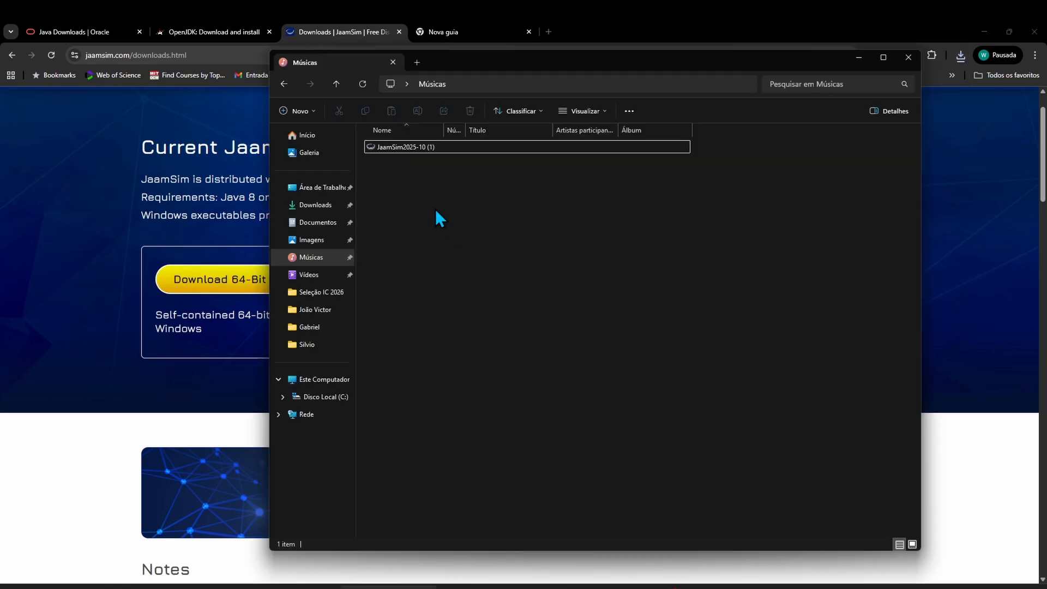
Step: Launch the JaamSim2025-10 (1) executable from the Músicas folder, choosing to run it despite the SmartScreen block
left_click(392, 149)
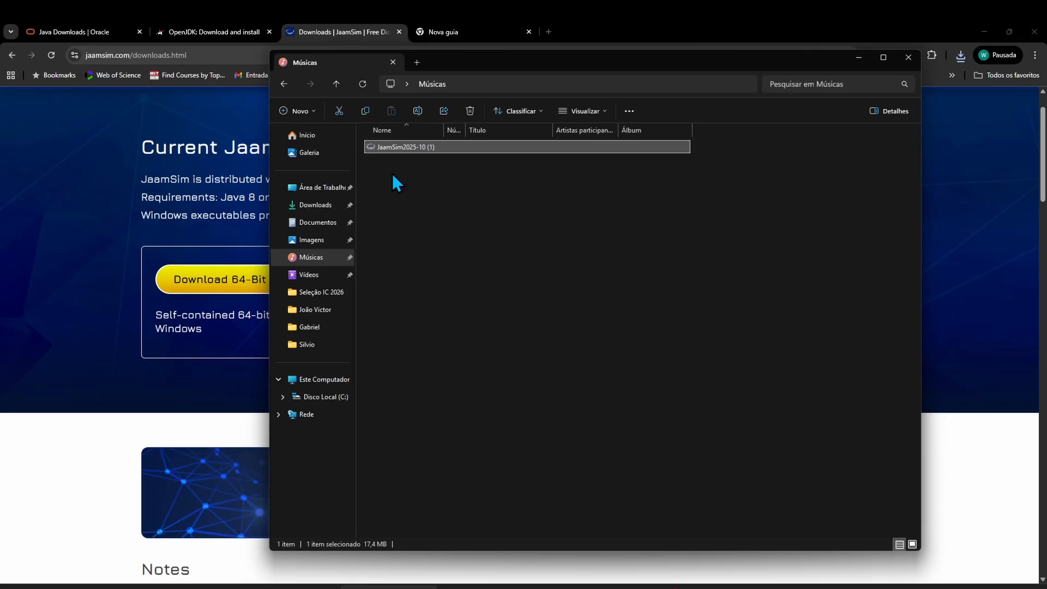
left_click(393, 174)
left_click(375, 152)
double_click(373, 148)
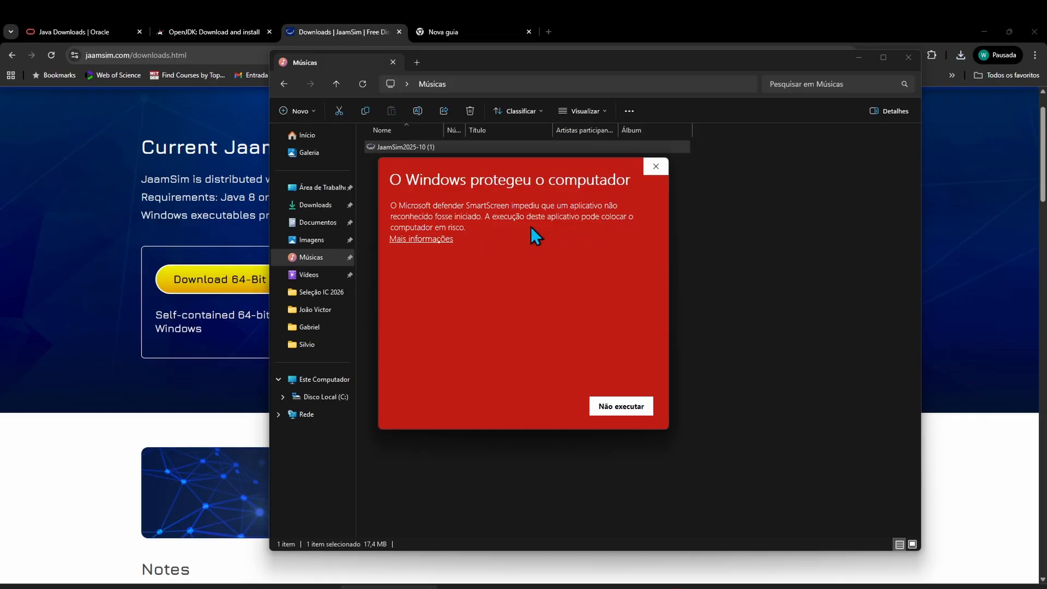
left_click(429, 239)
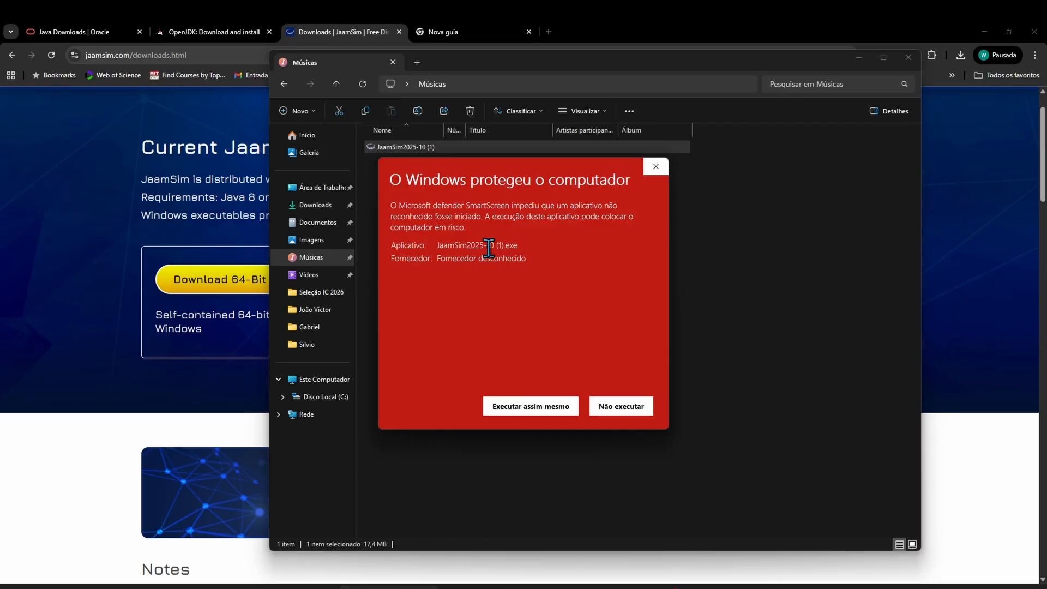
left_click(523, 408)
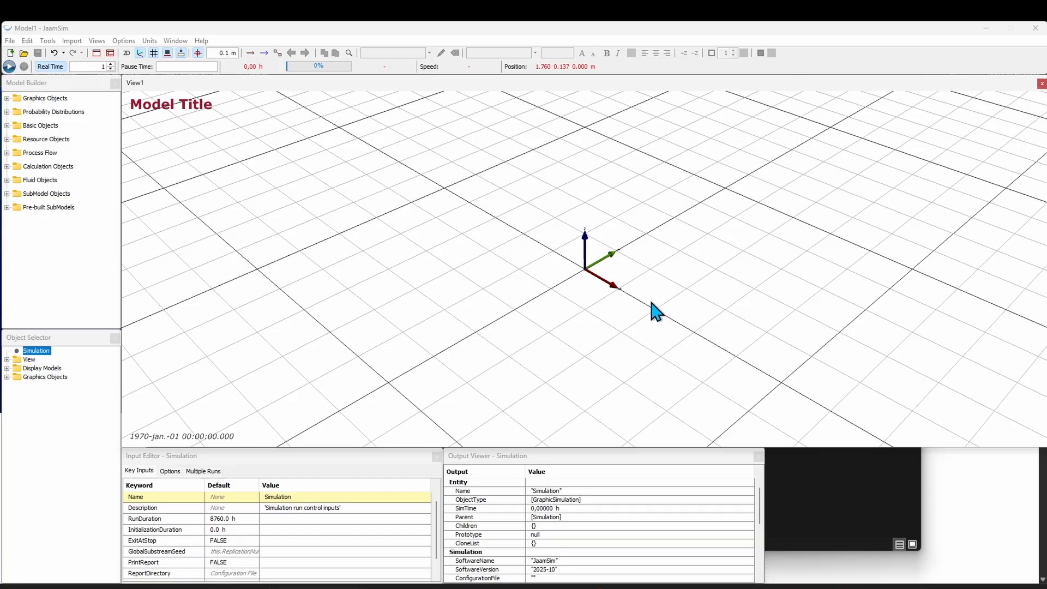
Step: Explore the empty model's 3D view around the axes by panning, zooming and rotating it
left_click_drag(653, 311, 627, 311)
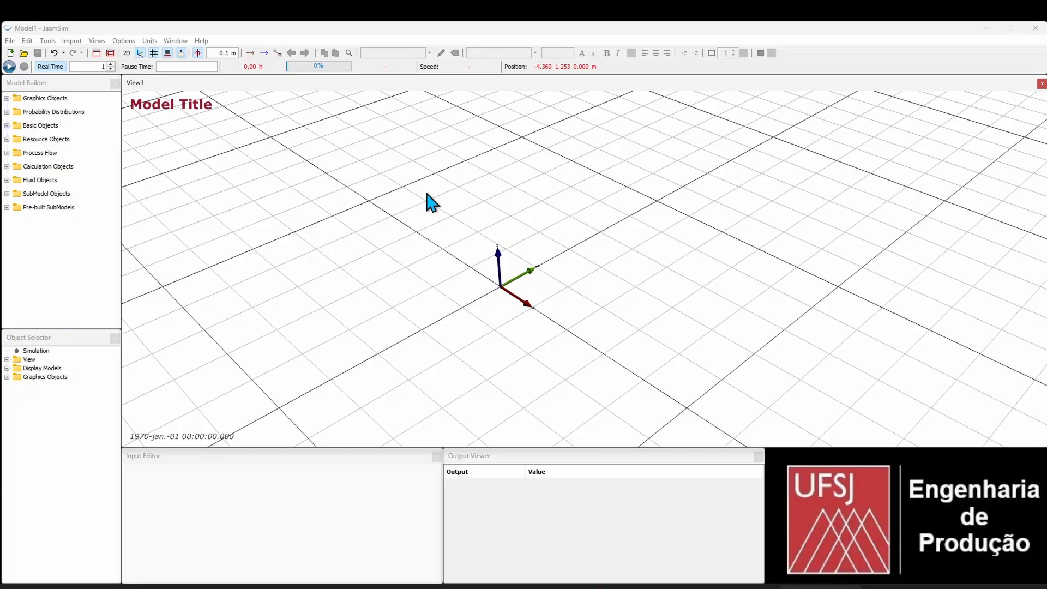
left_click_drag(604, 198, 552, 210)
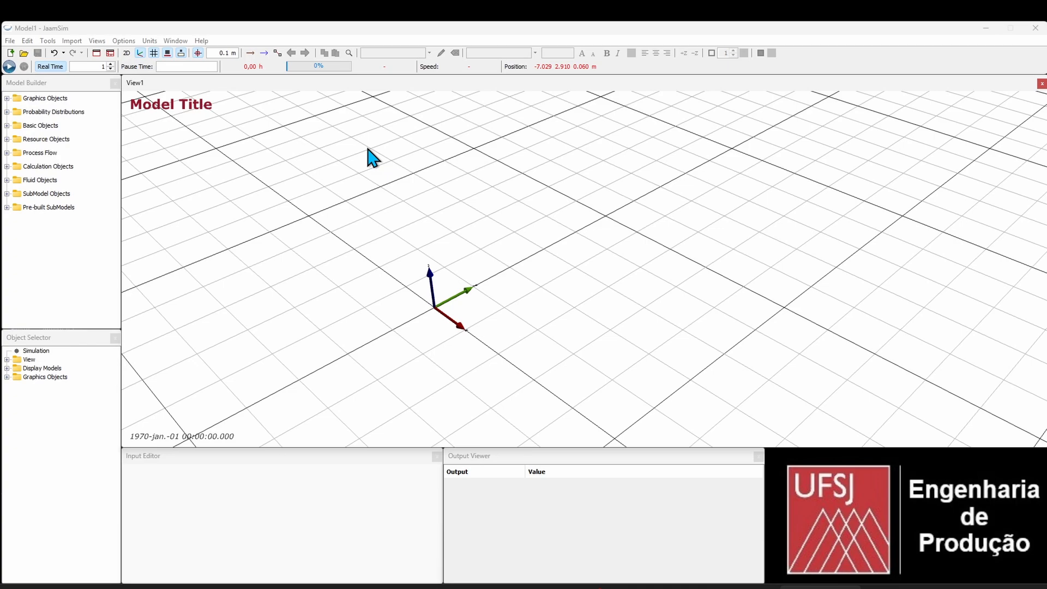
left_click_drag(588, 204, 494, 223)
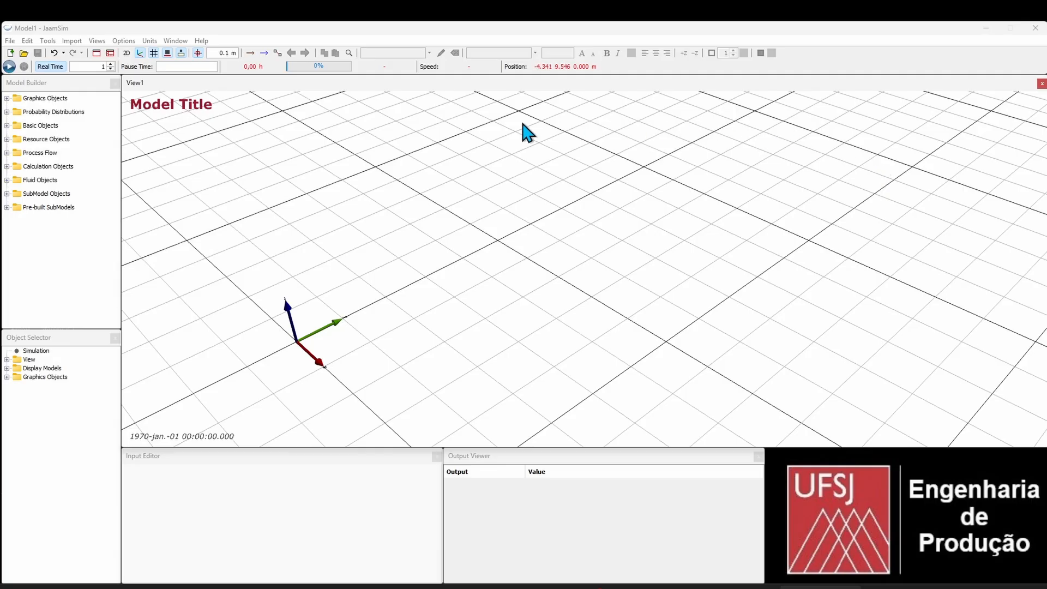
left_click_drag(423, 266, 457, 253)
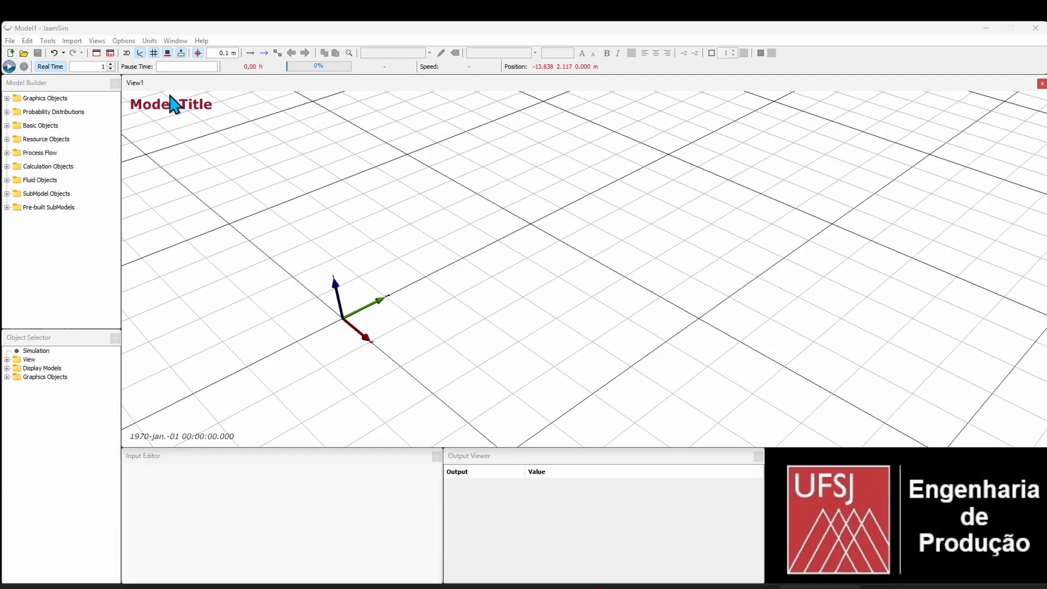
scroll(544, 268, "down", 5)
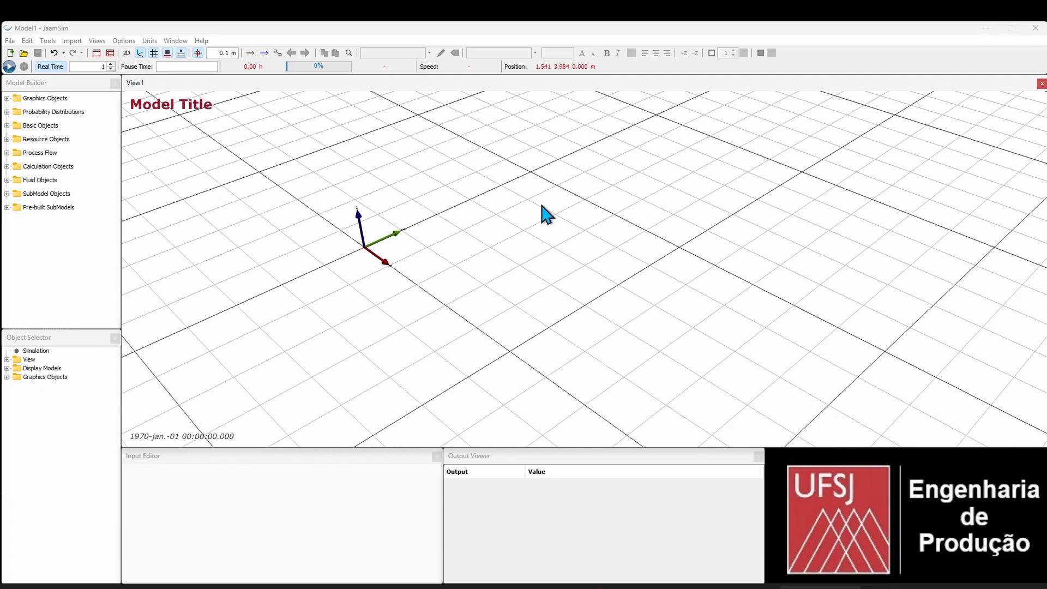
left_click_drag(545, 223, 633, 245)
scroll(457, 209, "up", 3)
scroll(457, 209, "up", 2)
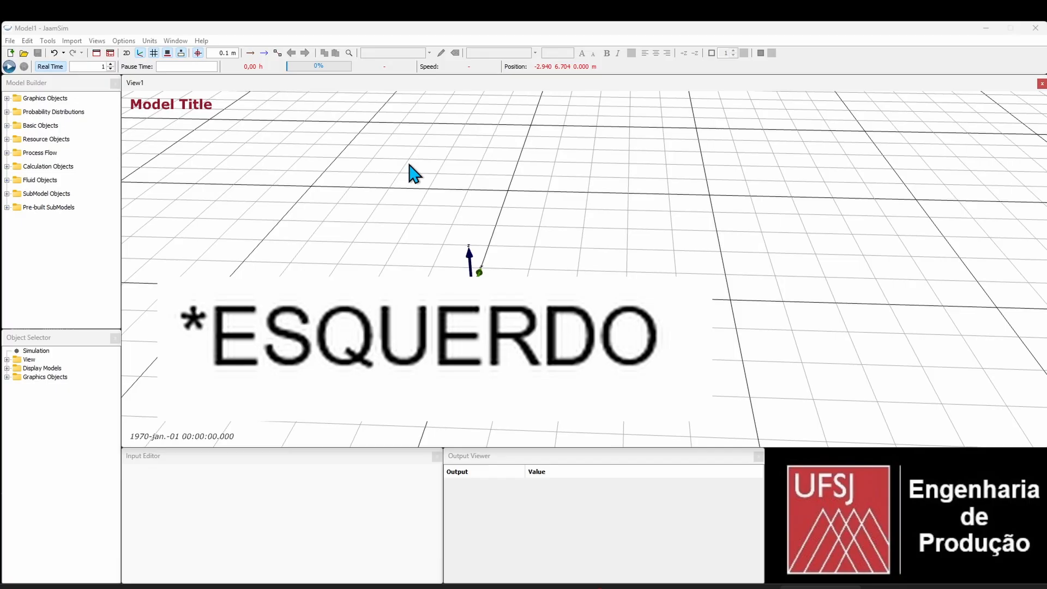
left_click_drag(415, 174, 435, 195)
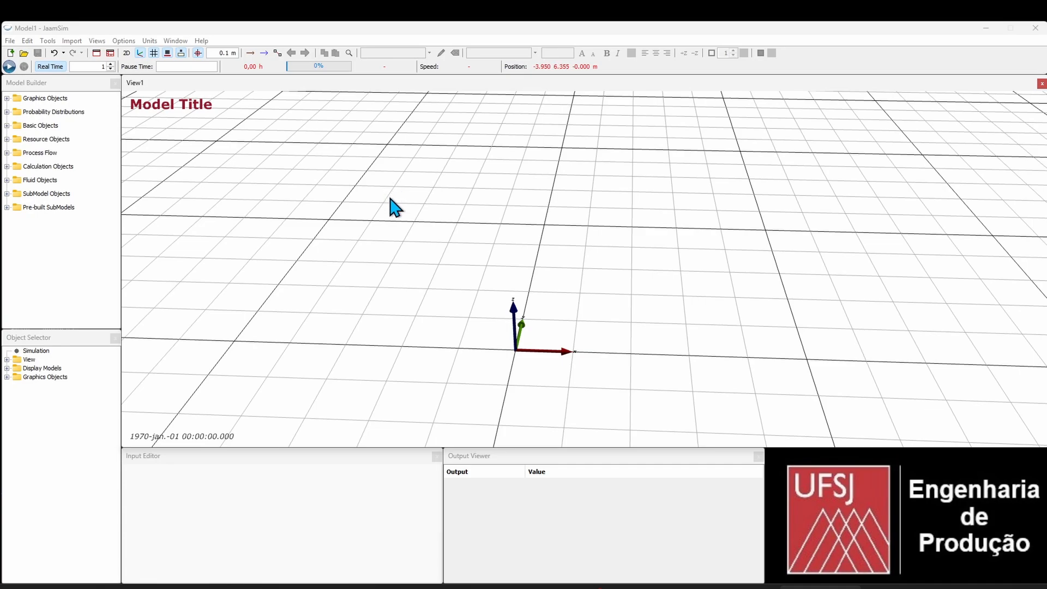
left_click_drag(395, 207, 376, 177)
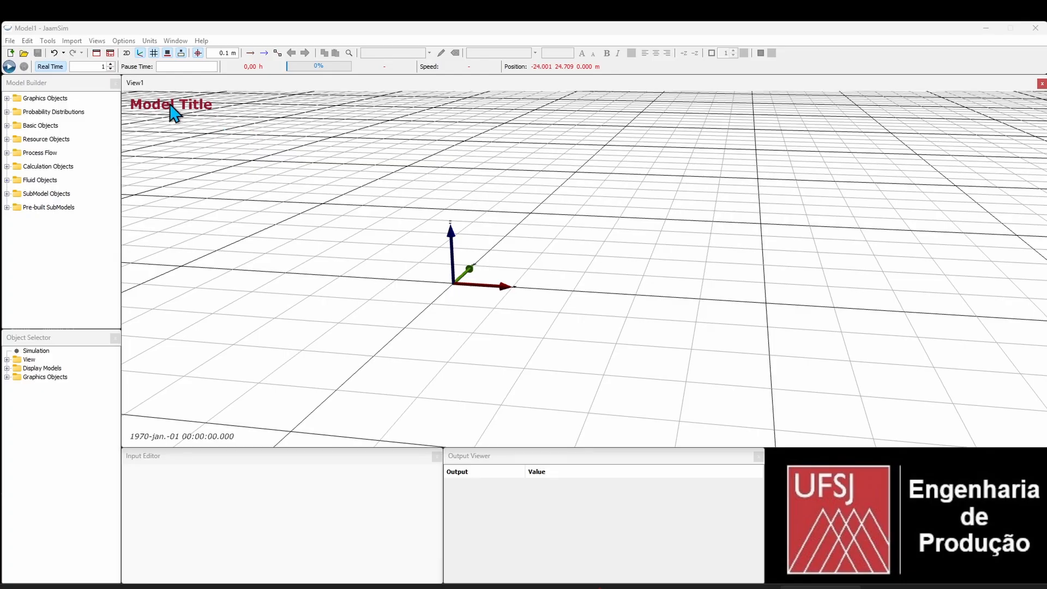
Step: View the empty model in 2D from above and return to the 3D perspective
left_click(126, 53)
left_click_drag(605, 267, 539, 208)
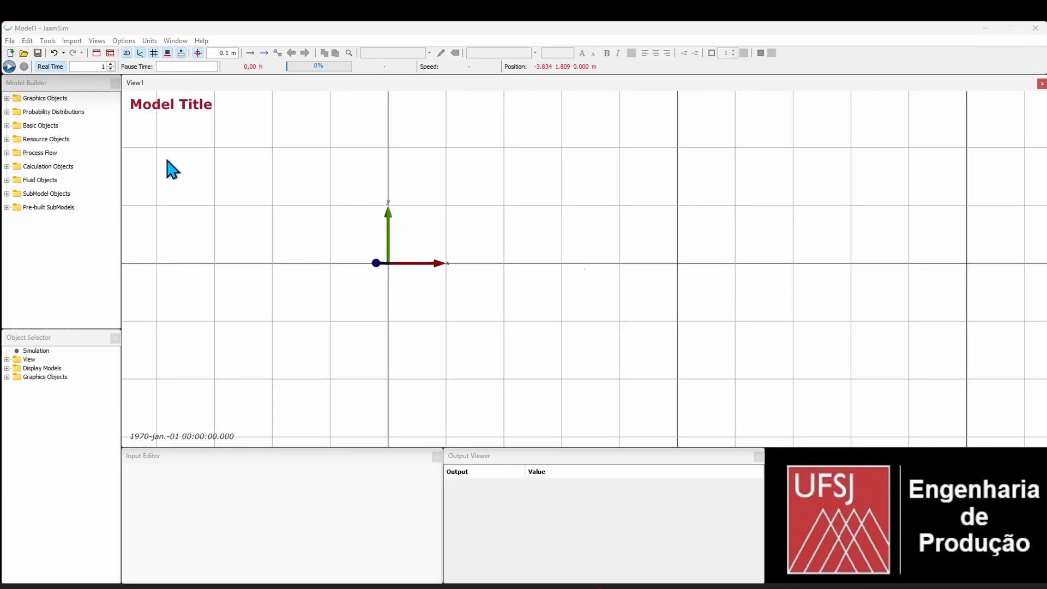
left_click(127, 54)
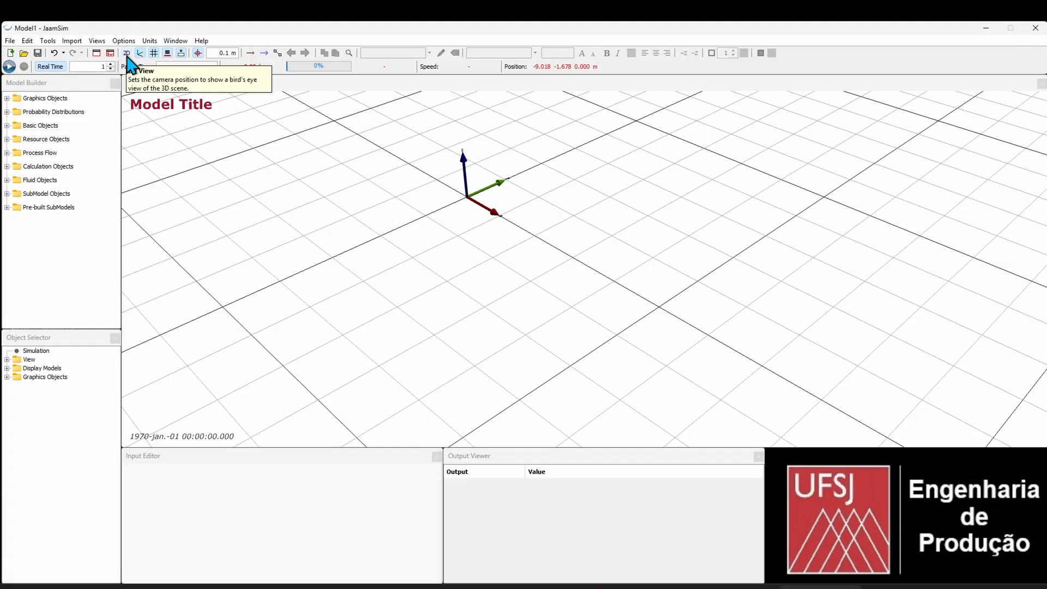
left_click_drag(335, 273, 296, 283)
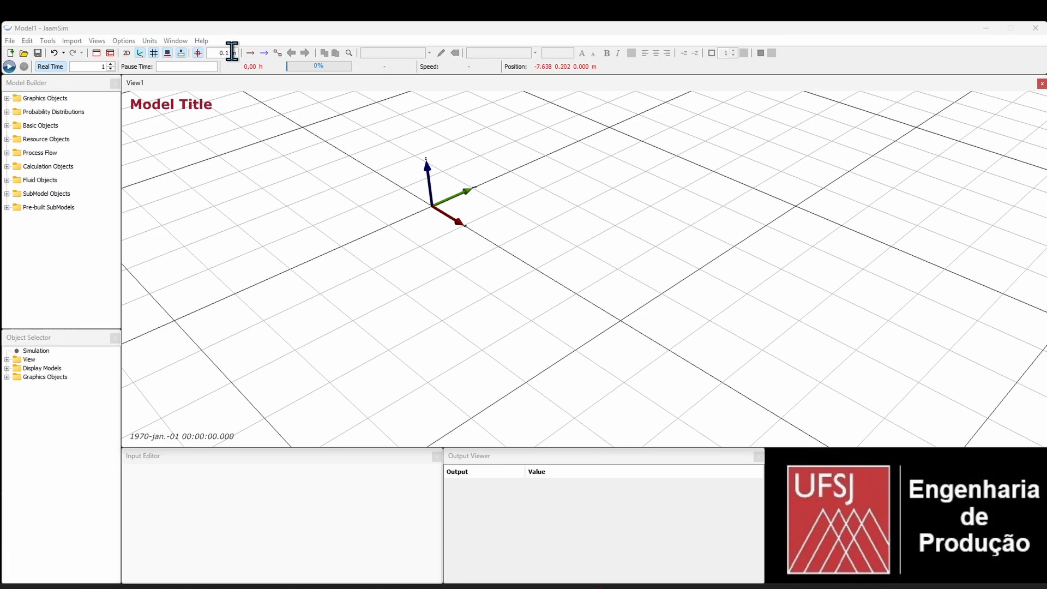
left_click_drag(682, 197, 552, 225)
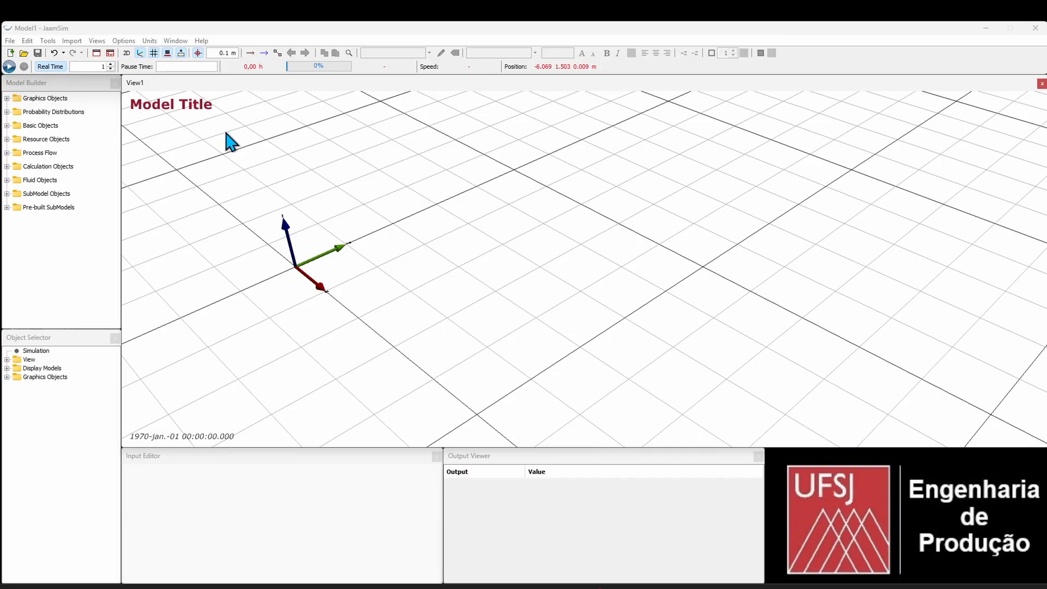
left_click_drag(308, 185, 454, 174)
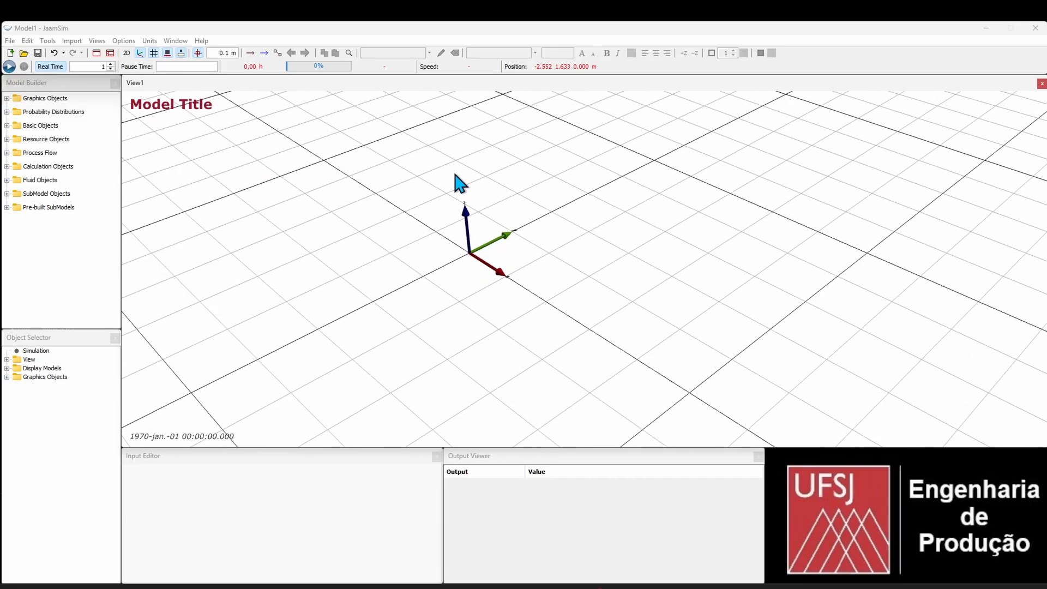
left_click(98, 59)
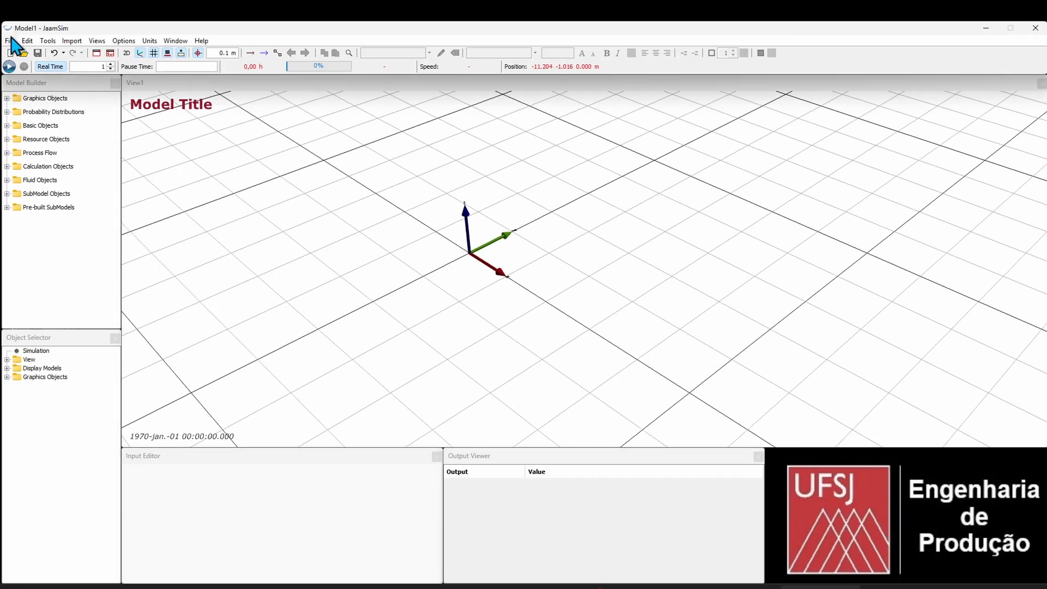
left_click(11, 42)
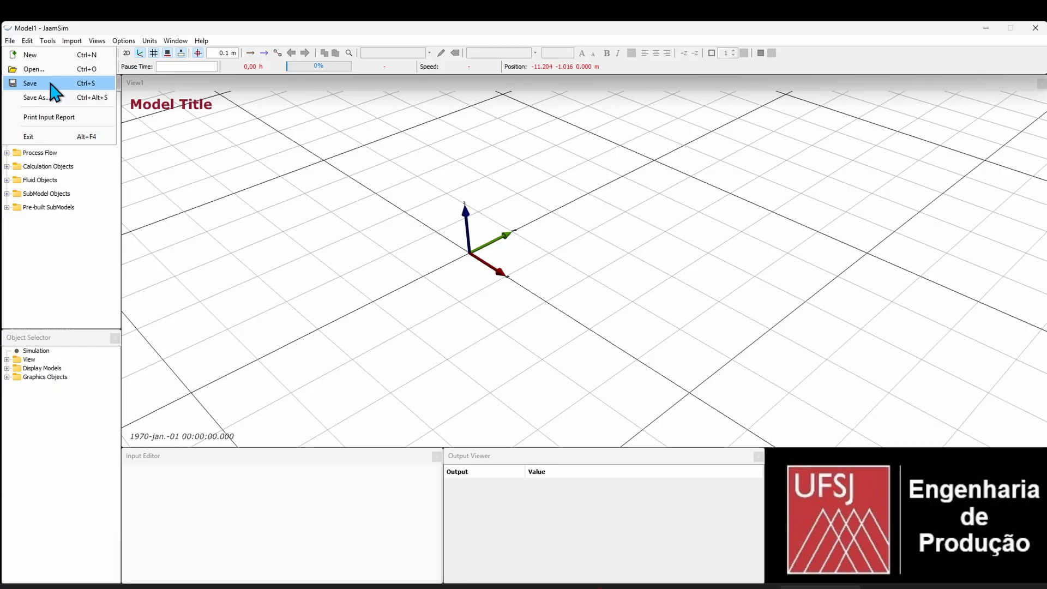
mouse_move(32, 46)
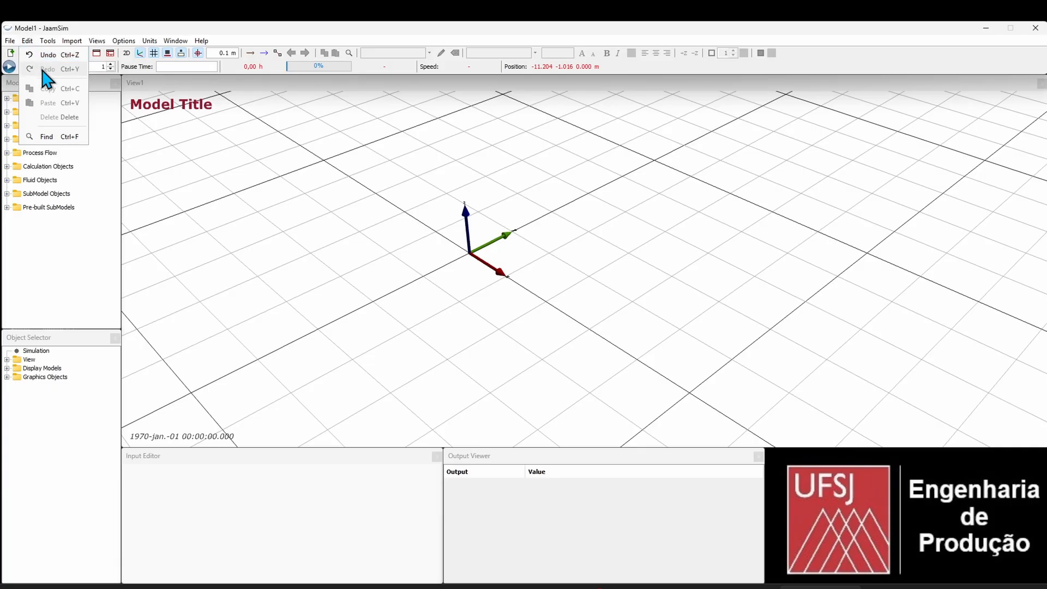
mouse_move(50, 41)
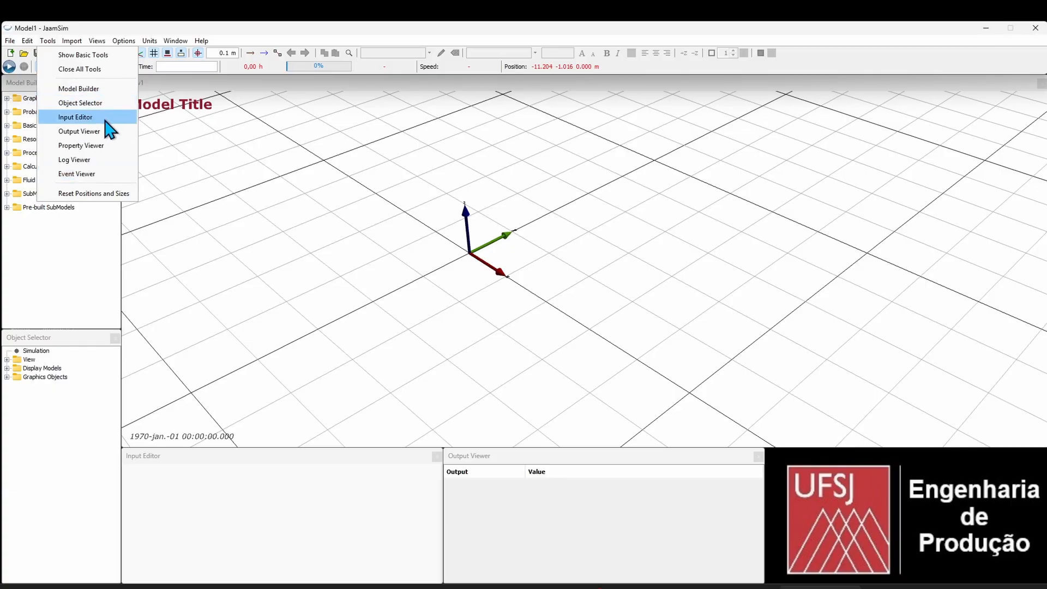
left_click(252, 183)
Step: Place a DisplayEntity from the Graphics Objects in the 3D model, at about X -2.2, Y -0.5 m
left_click(83, 86)
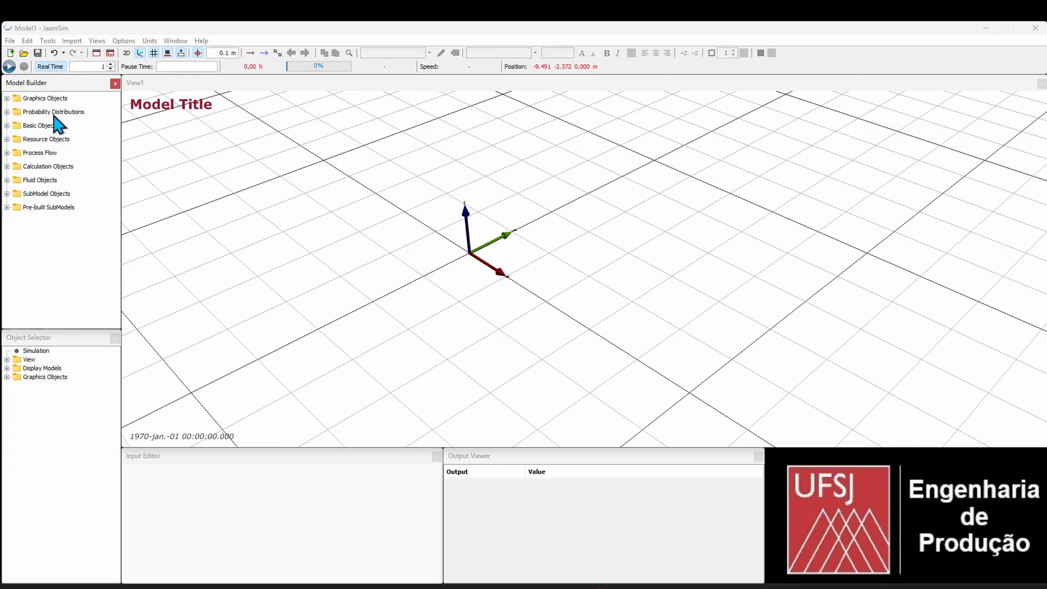
left_click(7, 98)
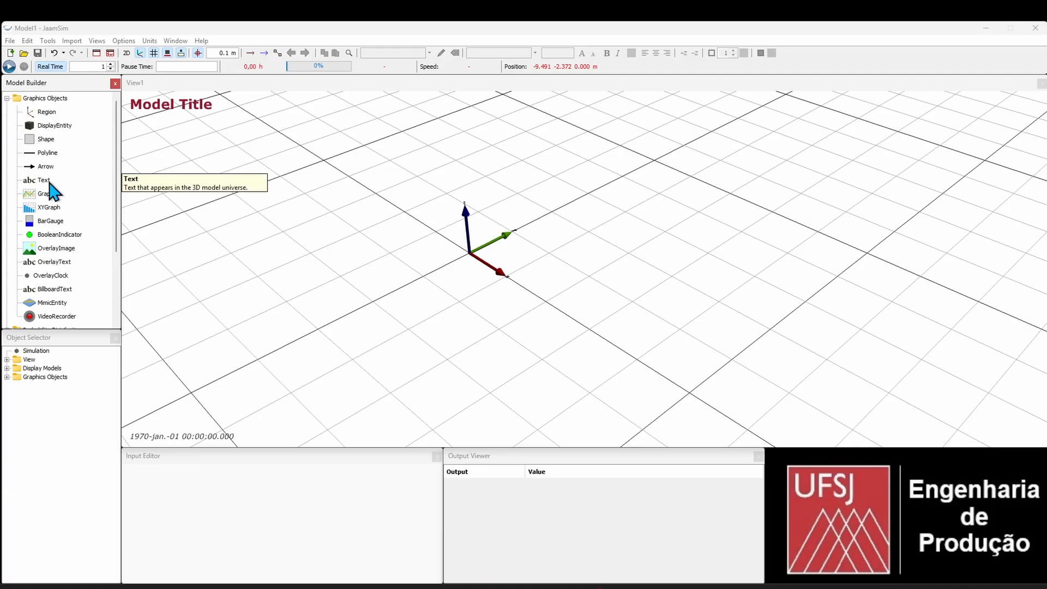
left_click(48, 130)
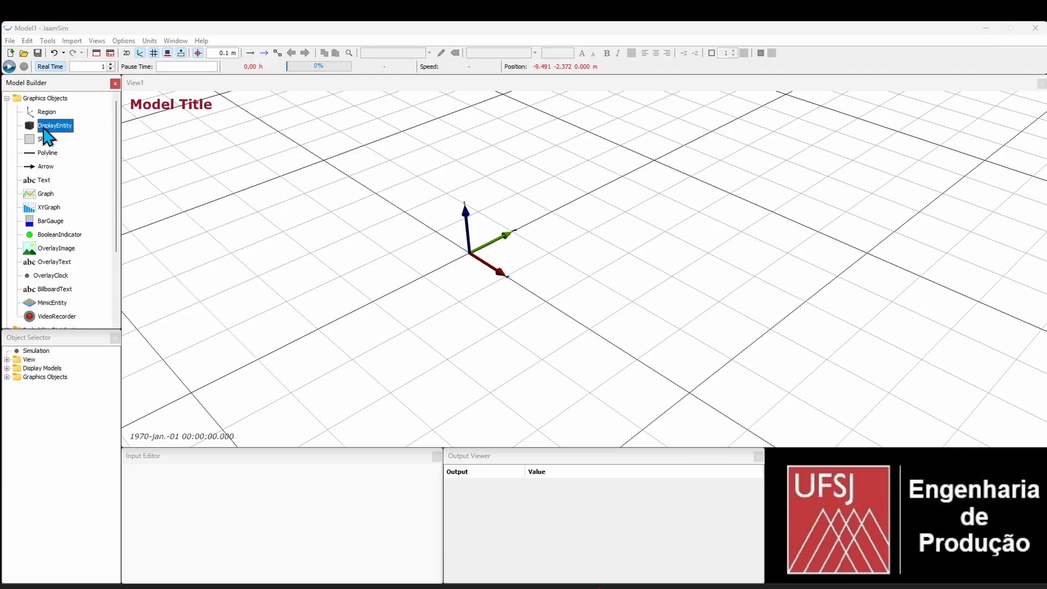
left_click_drag(48, 131, 70, 132)
left_click_drag(369, 242, 375, 222)
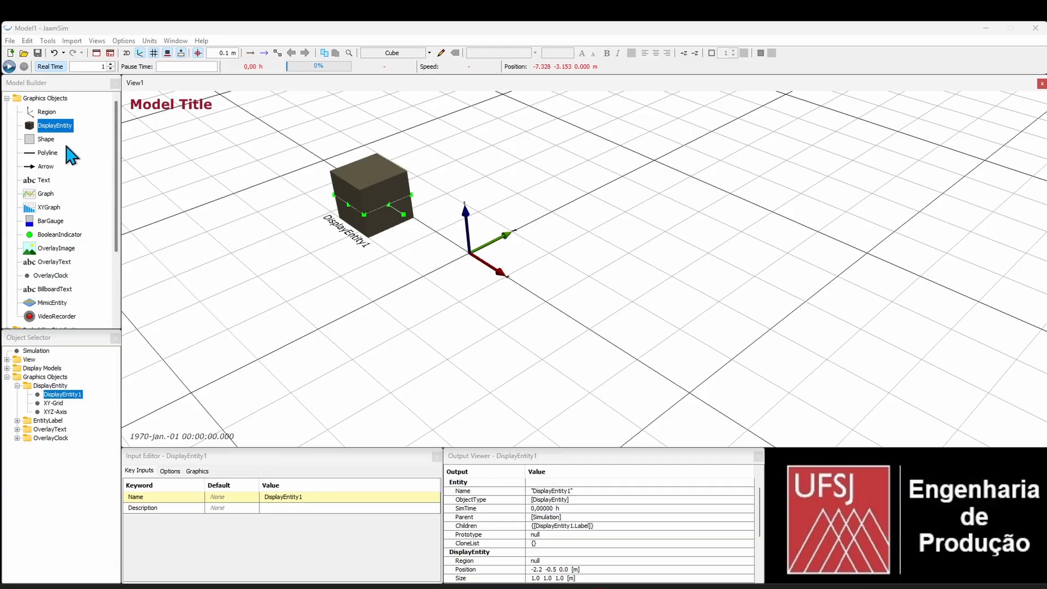
Step: Place a second DisplayEntity in the model near the origin, at about X 0.3, Y -0.9 m
left_click(38, 130)
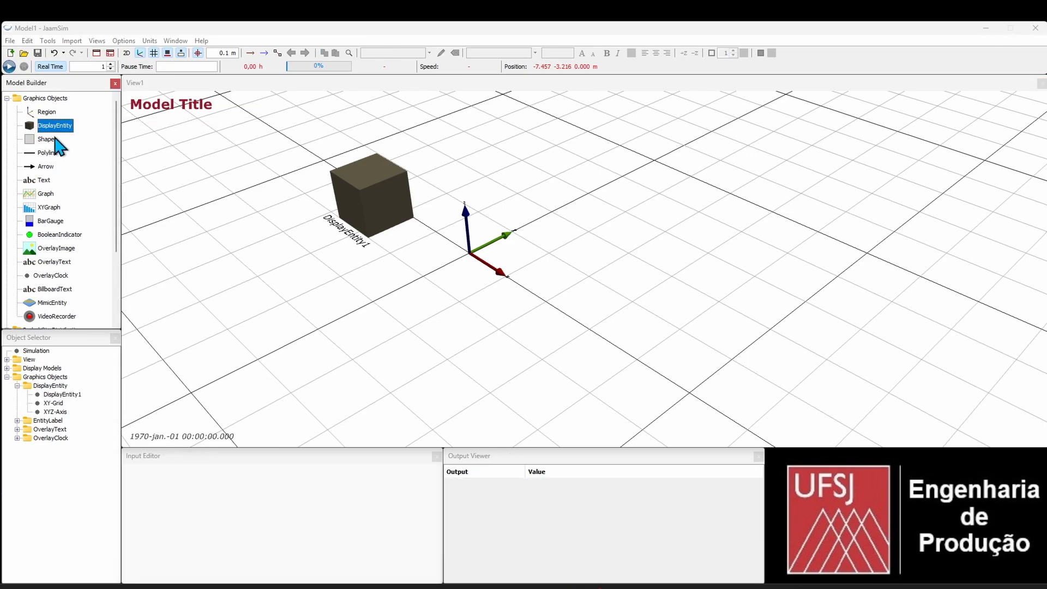
scroll(58, 174, "down", 2)
scroll(57, 167, "up", 2)
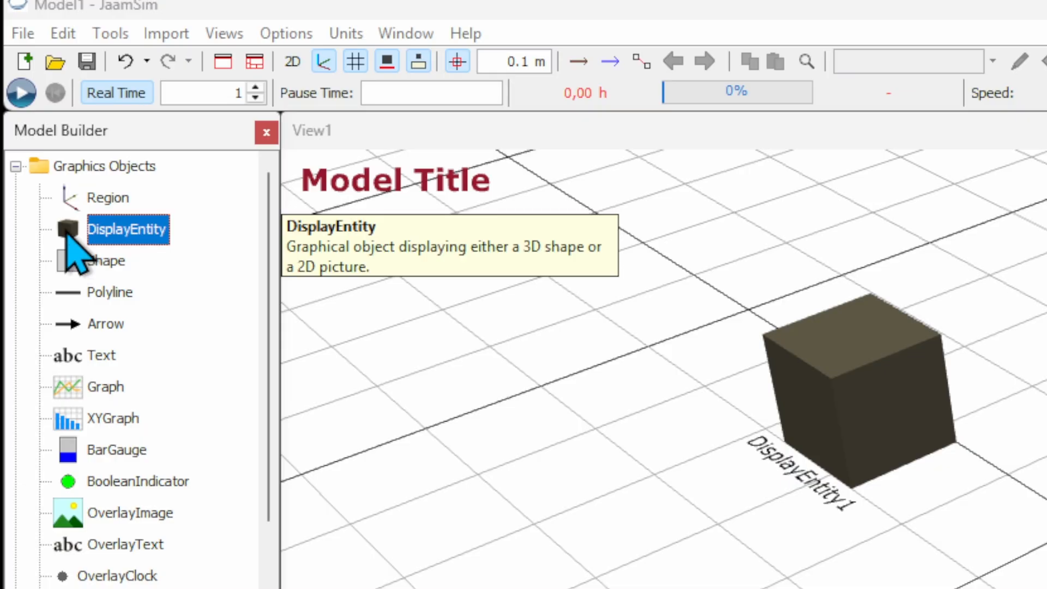
left_click_drag(67, 233, 958, 582)
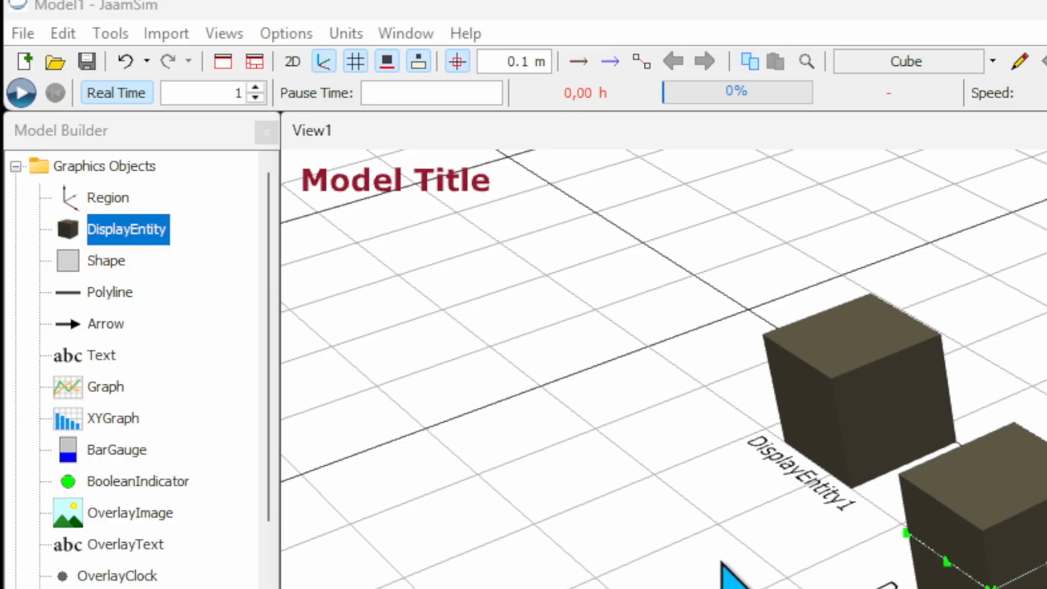
Step: Switch the model view to 2D from above and bring both DisplayEntity cubes into view
left_click(295, 63)
left_click_drag(791, 518, 852, 312)
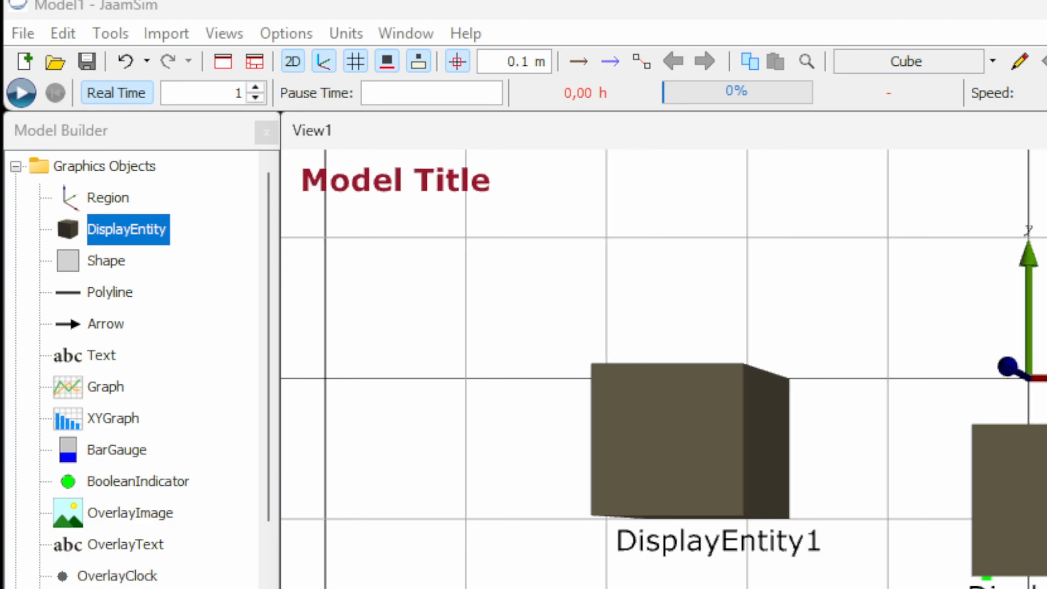
left_click(1045, 545)
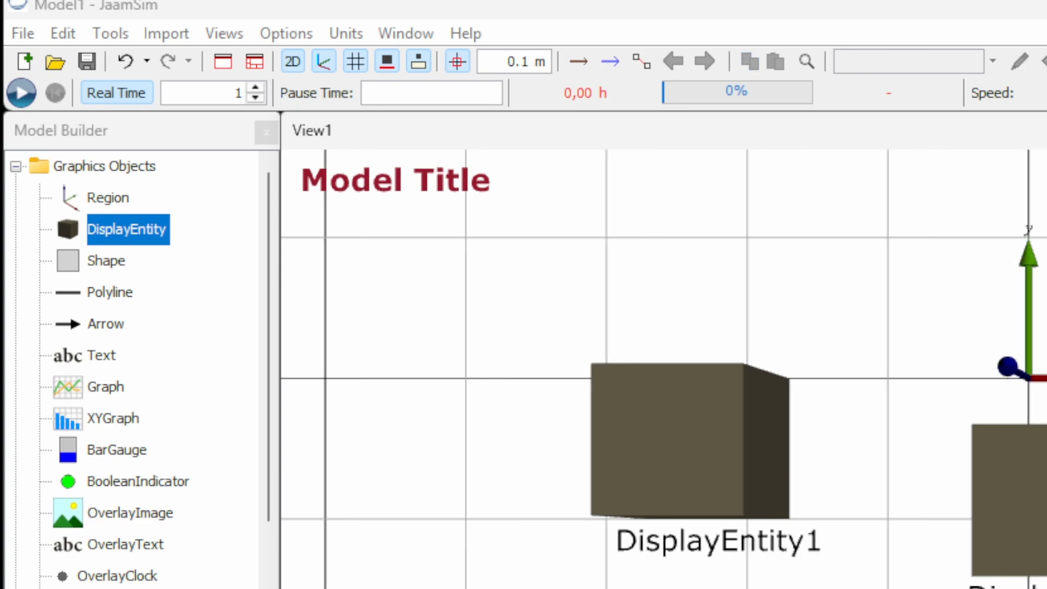
key("Left")
key("Left")
key("Left")
key("Right")
left_click_drag(895, 312, 781, 297)
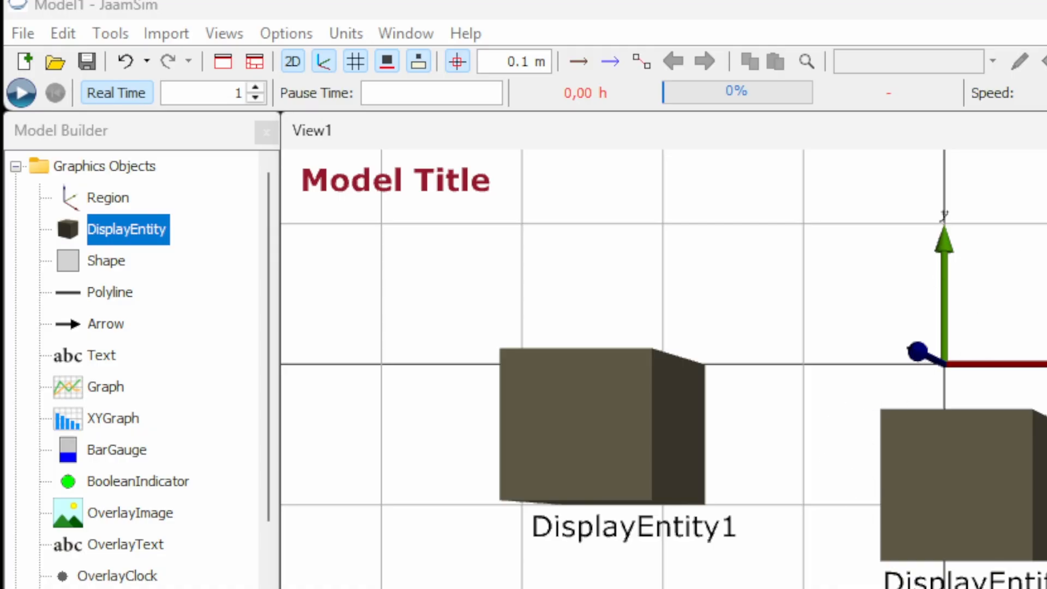
Step: Move DisplayEntity2 in the 2D view to about X 1.6, Y -1.3 m
left_click(1010, 506)
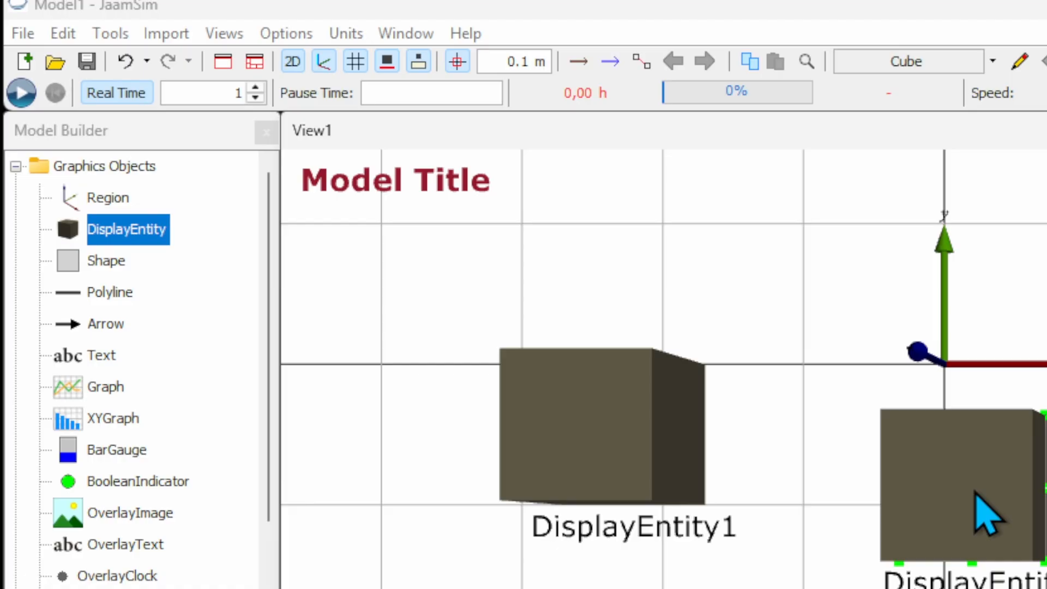
scroll(991, 514, "up", 3)
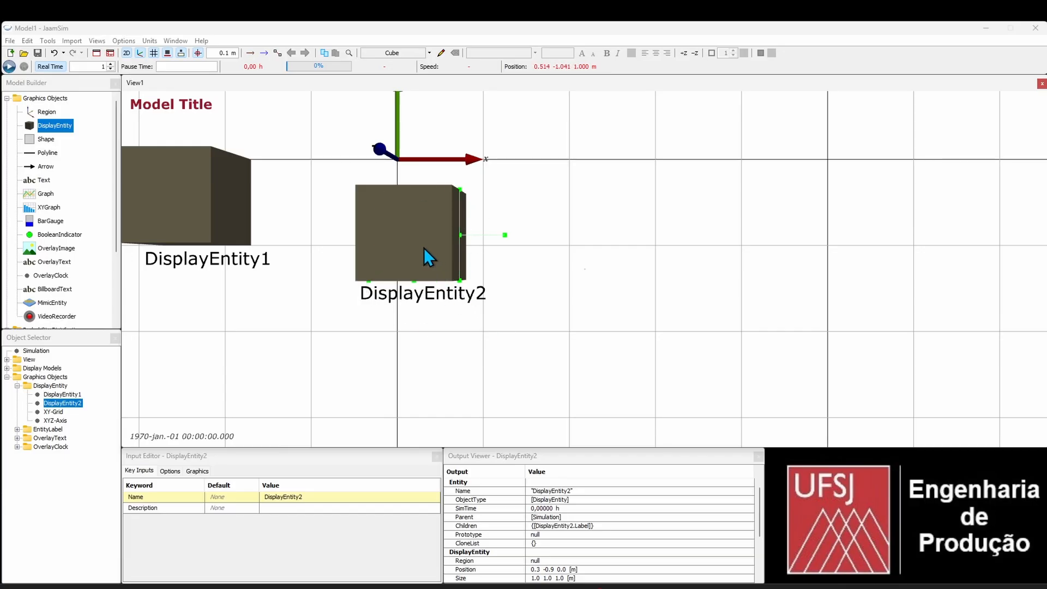
left_click(202, 192)
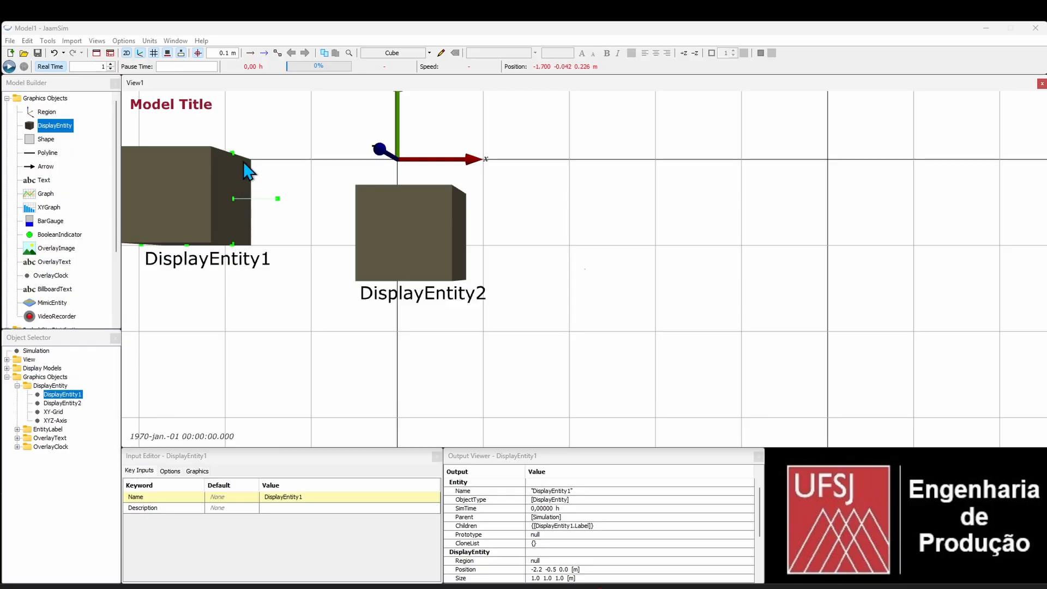
left_click(405, 248)
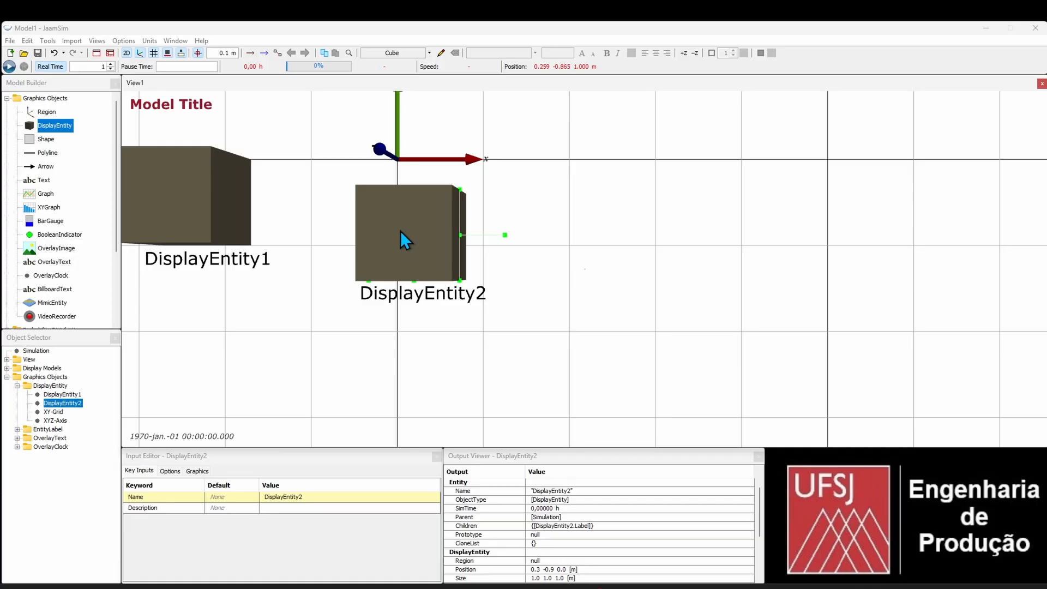
left_click_drag(401, 231, 601, 253)
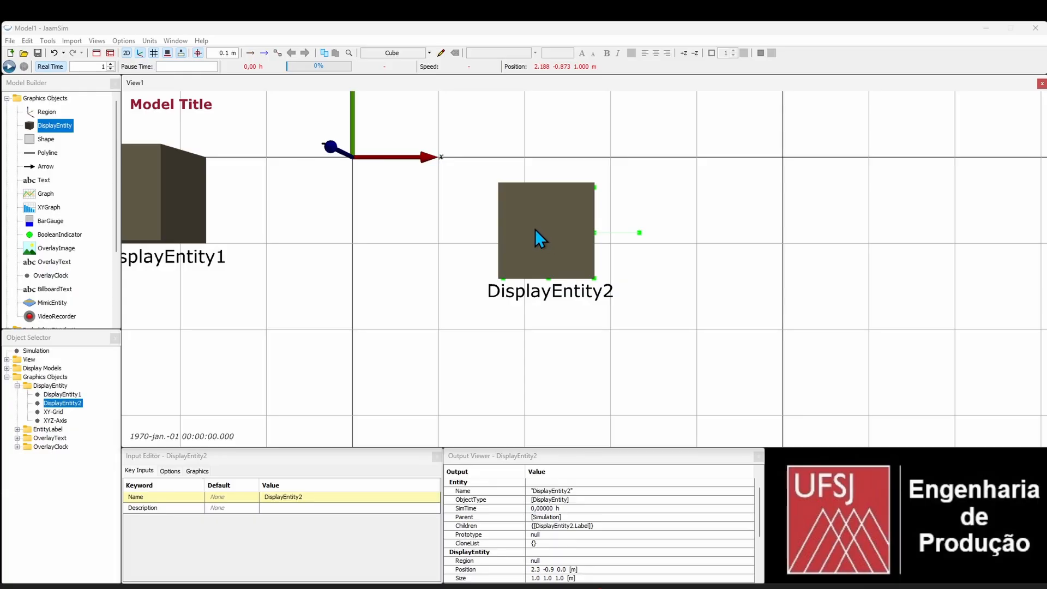
left_click_drag(535, 229, 469, 277)
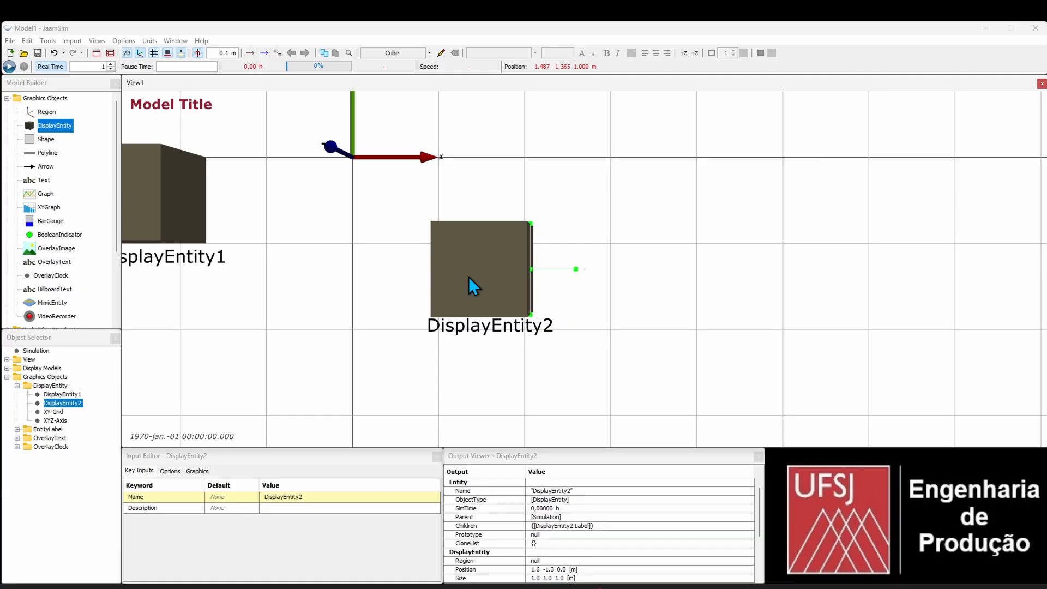
Step: Examine the object types available under Probability Distributions and Basic Objects, including InputValue and TimeSeries
left_click(48, 82)
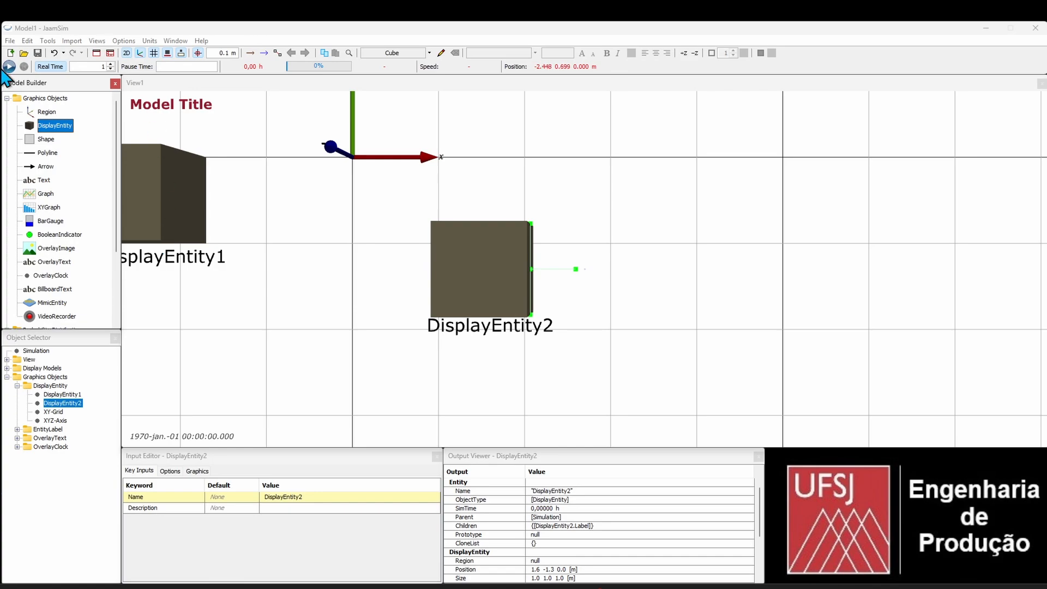
left_click(7, 98)
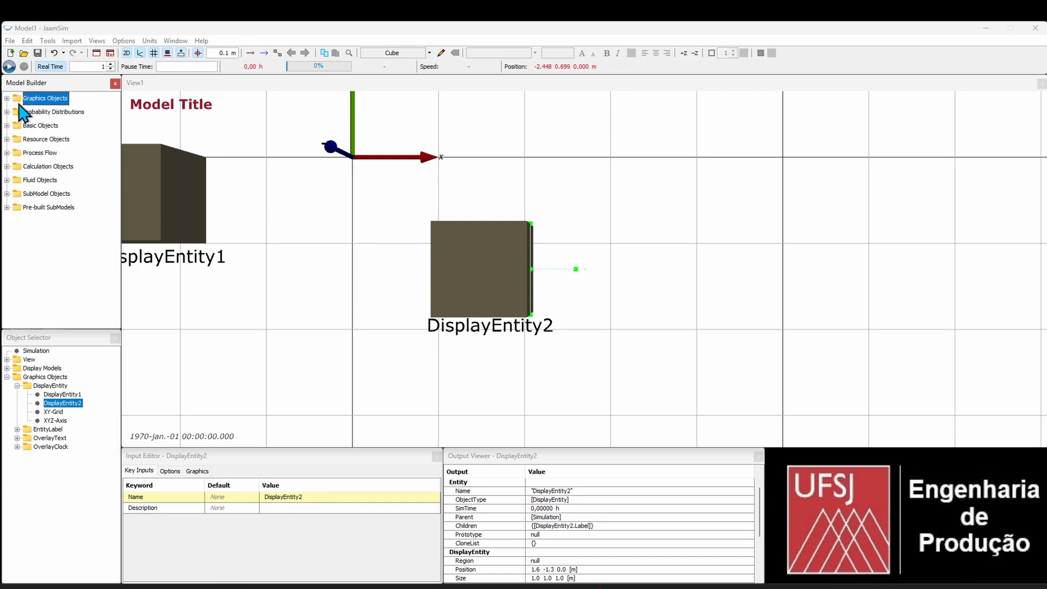
left_click(7, 112)
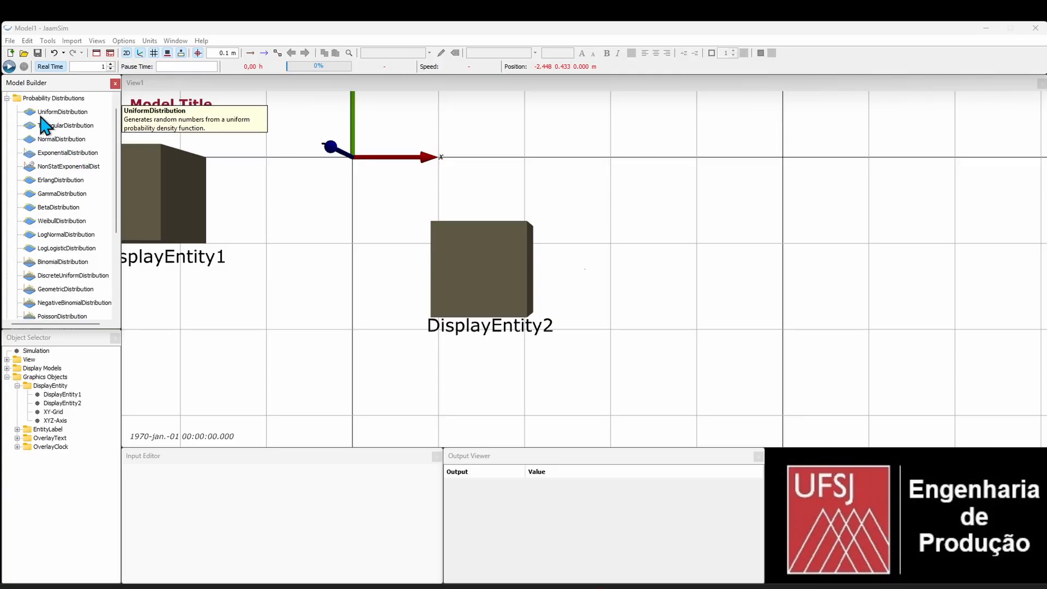
scroll(47, 128, "down", 1)
scroll(43, 121, "up", 1)
left_click(8, 99)
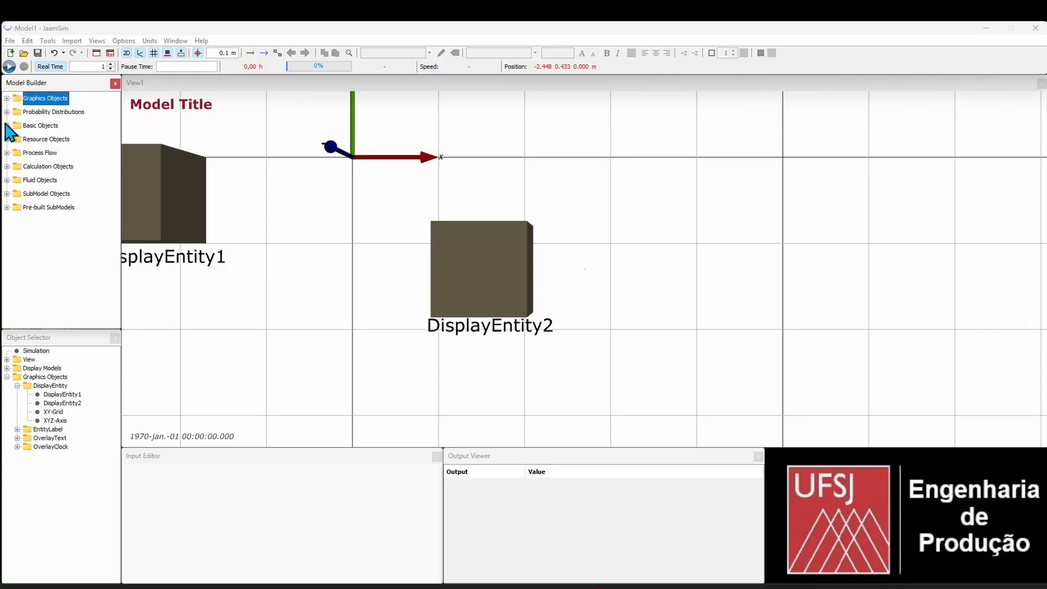
left_click(7, 126)
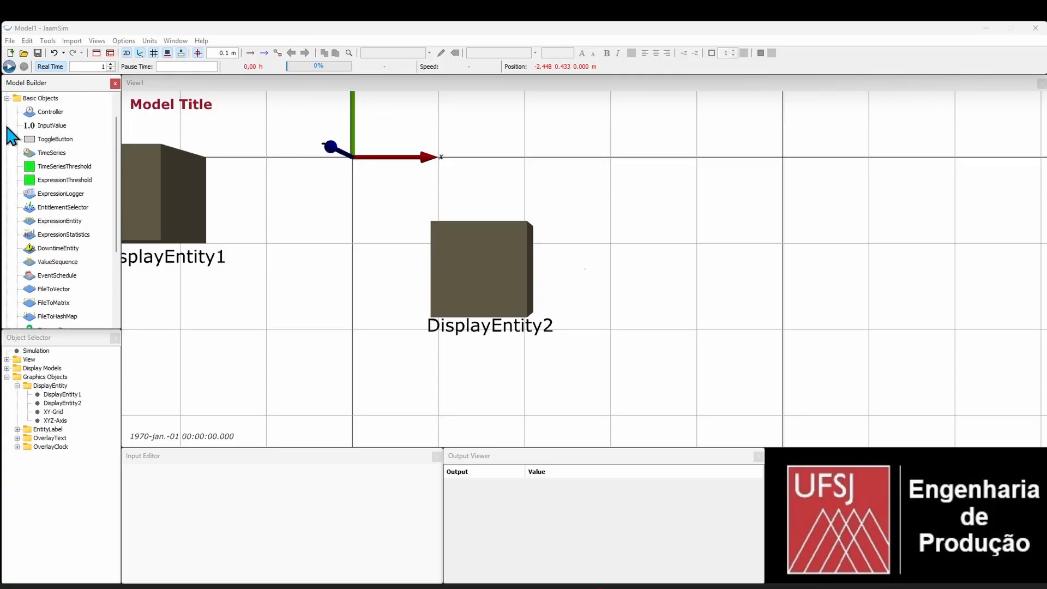
left_click(54, 126)
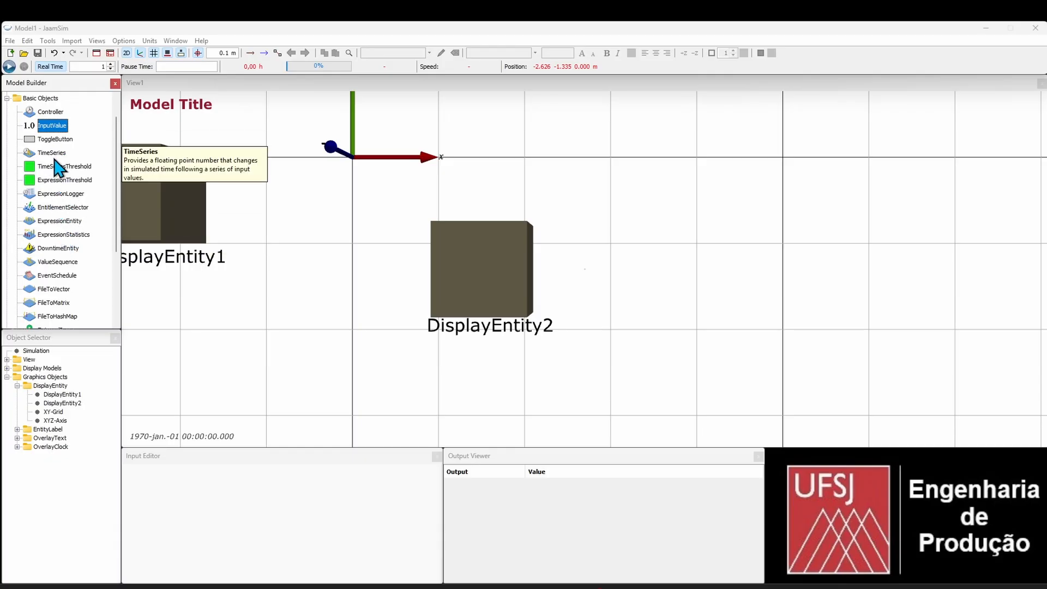
double_click(19, 99)
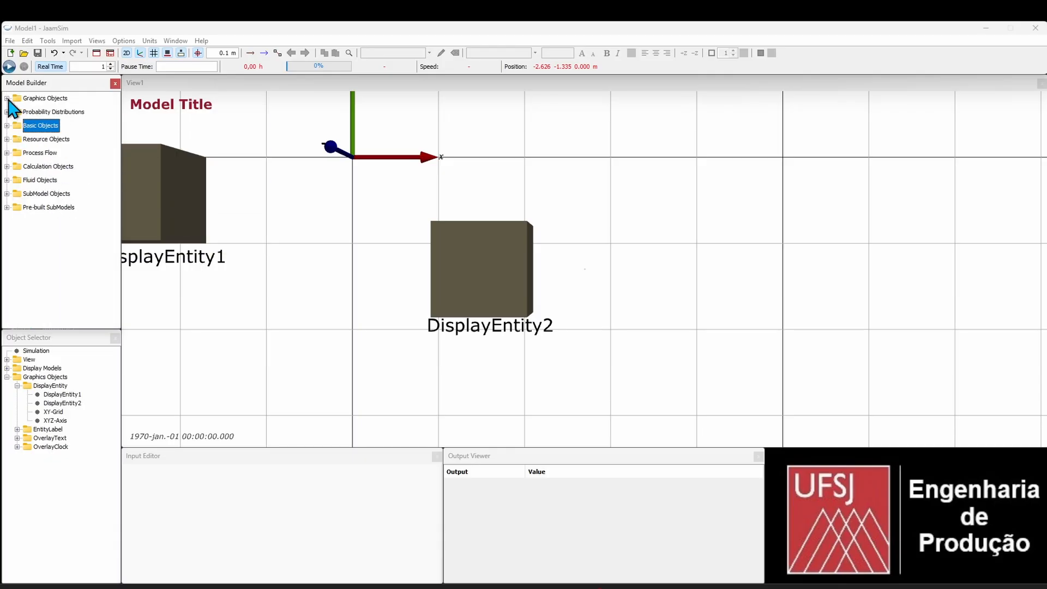
Step: Examine the object types available under Resource Objects, Process Flow and Calculation Objects
left_click(7, 139)
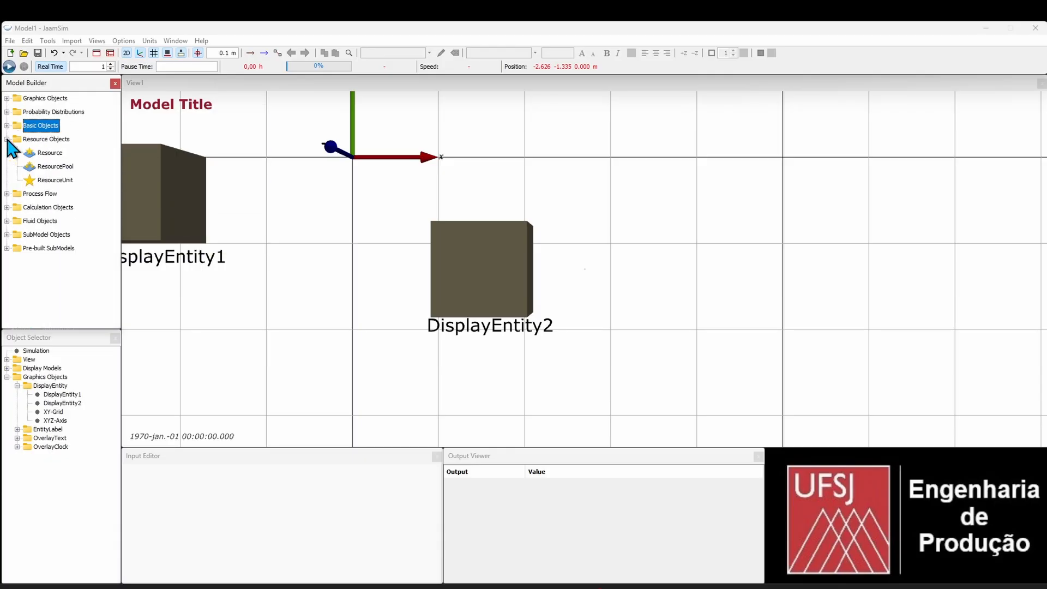
left_click(52, 155)
left_click(56, 166)
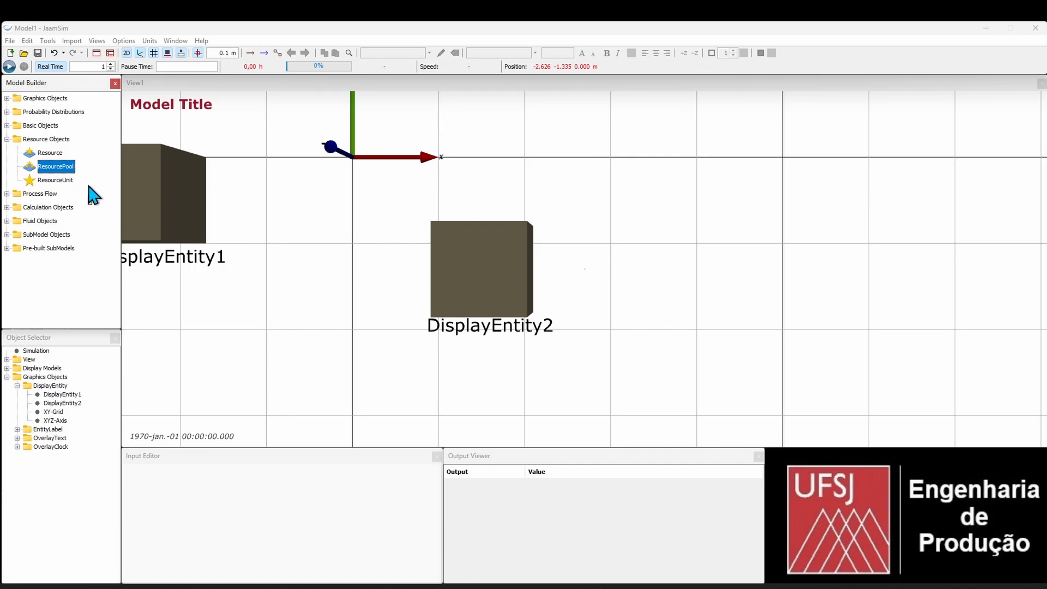
left_click(65, 181)
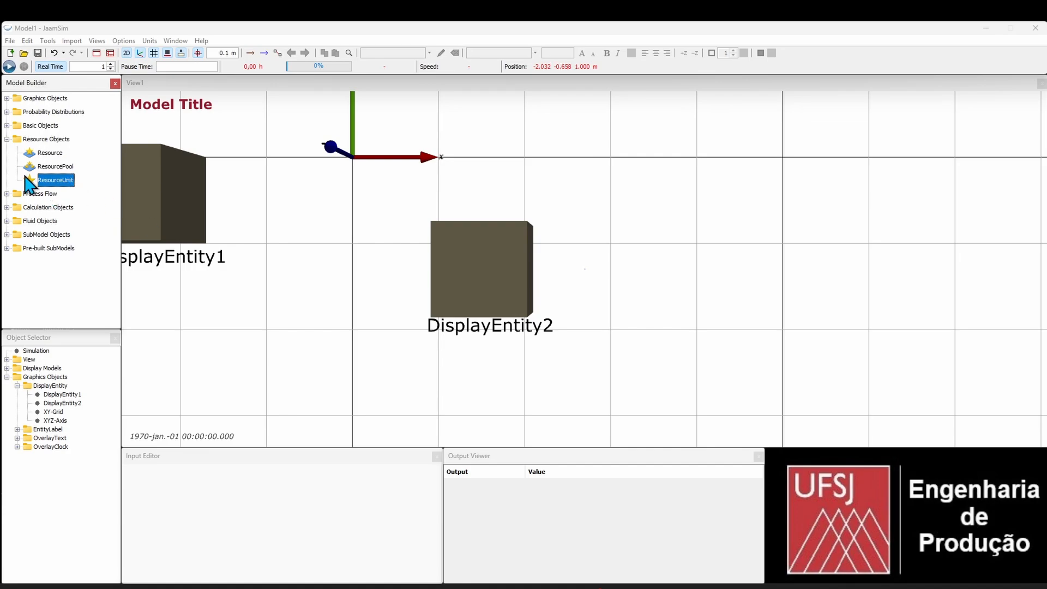
key("Left")
key("Left")
left_click(7, 153)
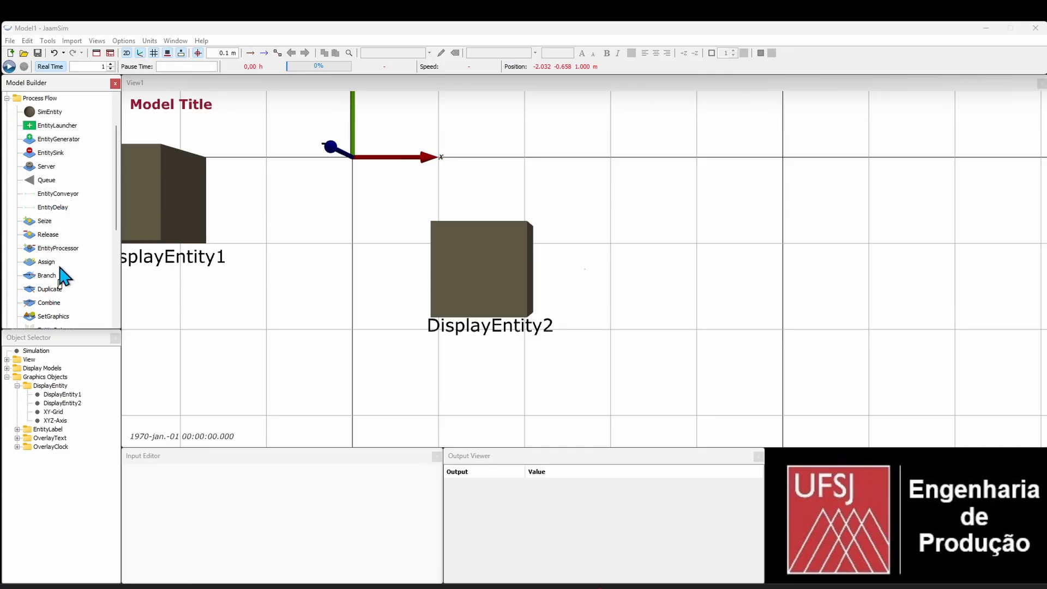
left_click(8, 100)
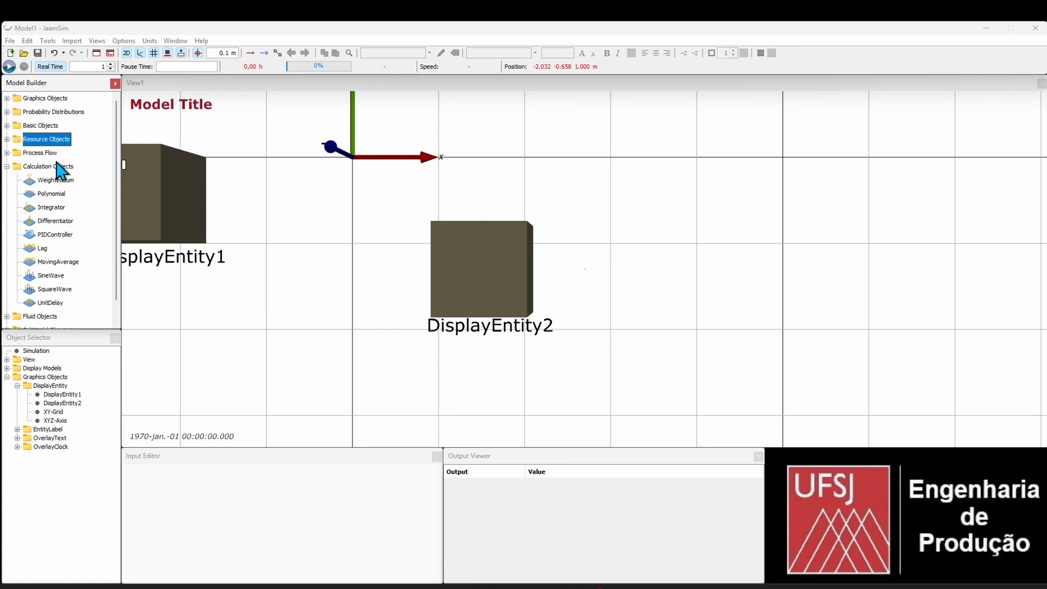
left_click(7, 167)
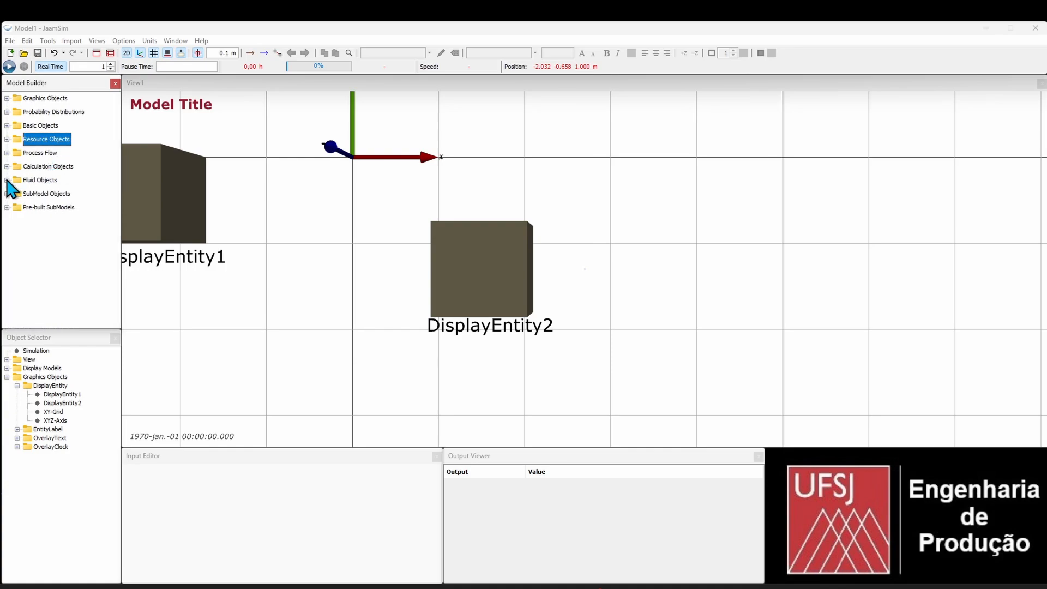
Step: Examine the object types available under Fluid Objects, SubModel Objects and Pre-built SubModels
left_click(6, 180)
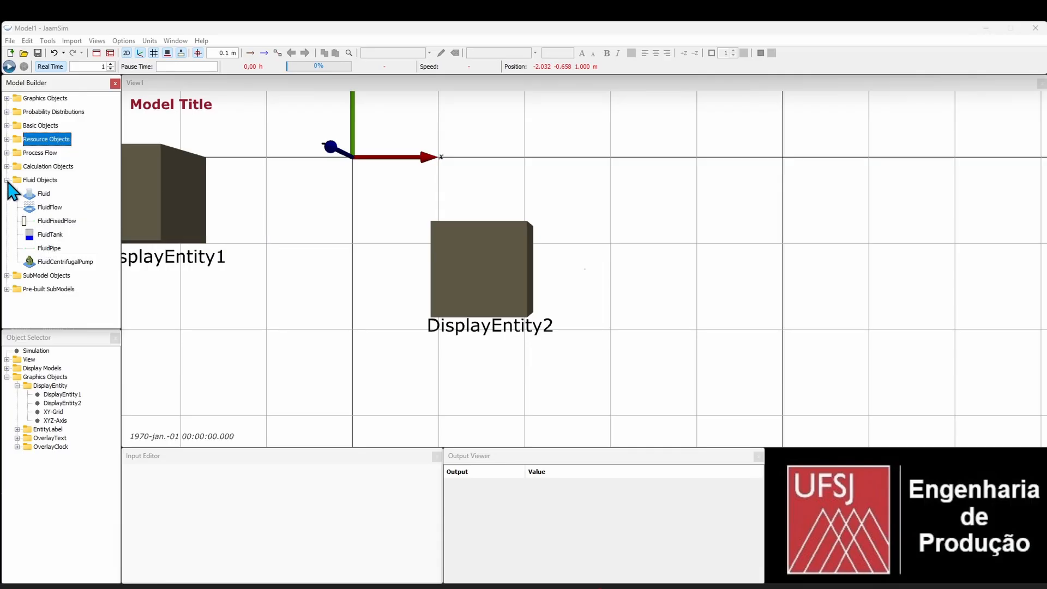
left_click(7, 181)
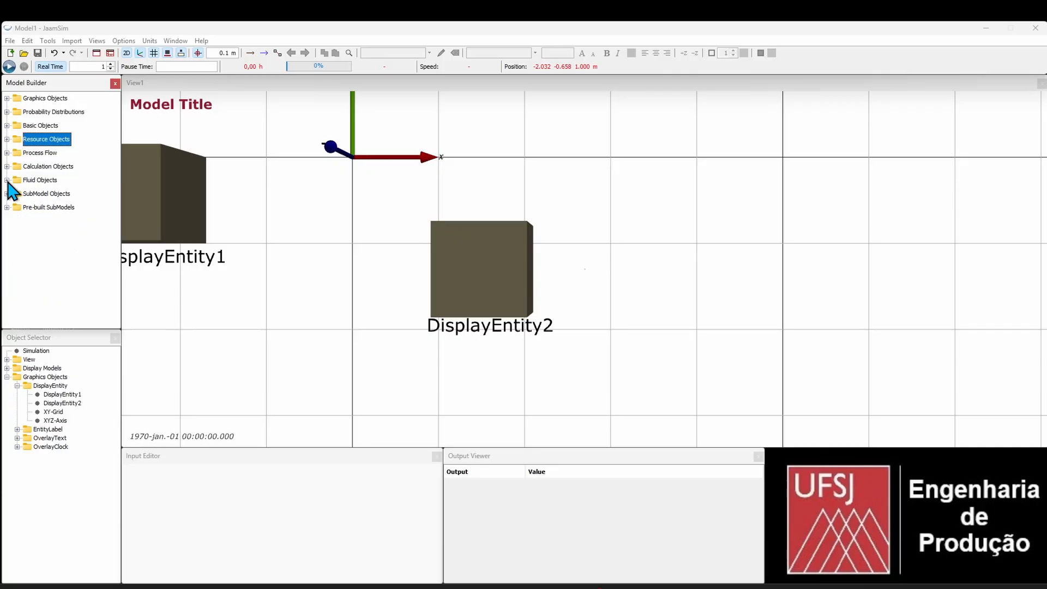
left_click(7, 194)
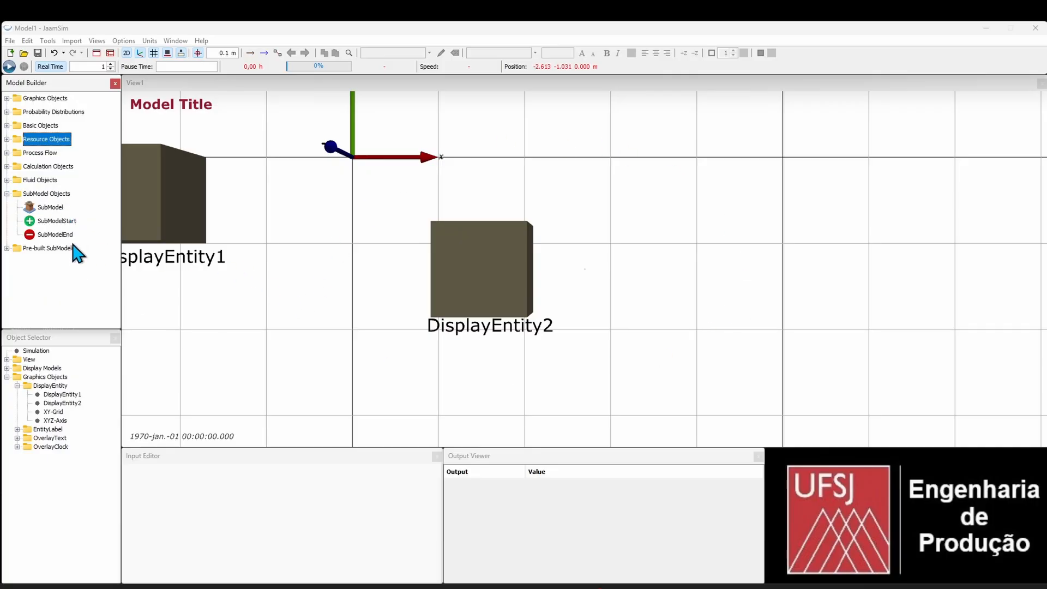
left_click(7, 194)
left_click(7, 207)
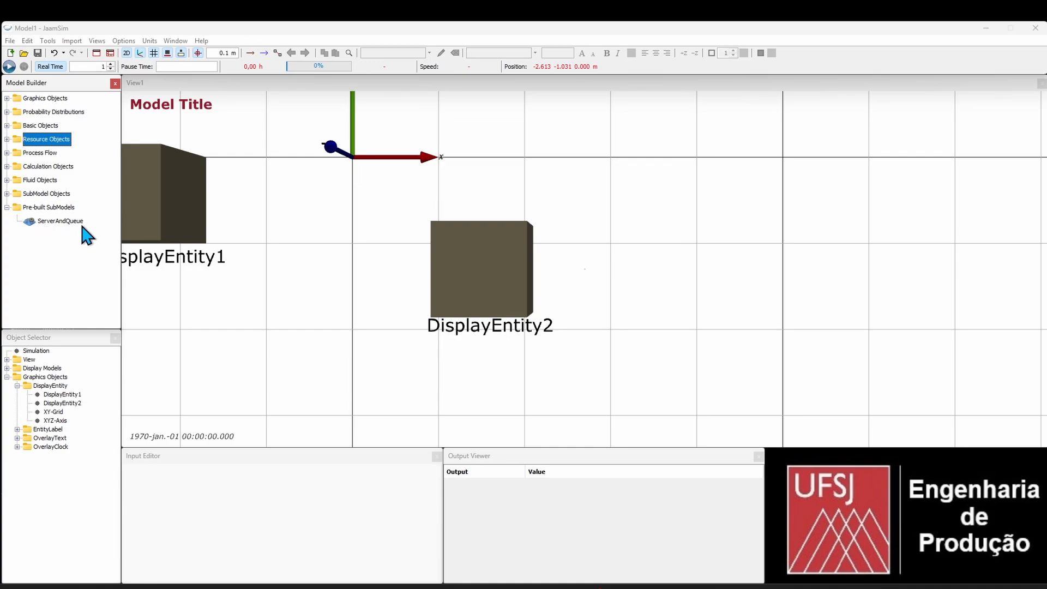
left_click(7, 207)
Step: Select the DisplayEntity1 and DisplayEntity2 cubes in the model view and compare them with their Object Selector entries
left_click(48, 360)
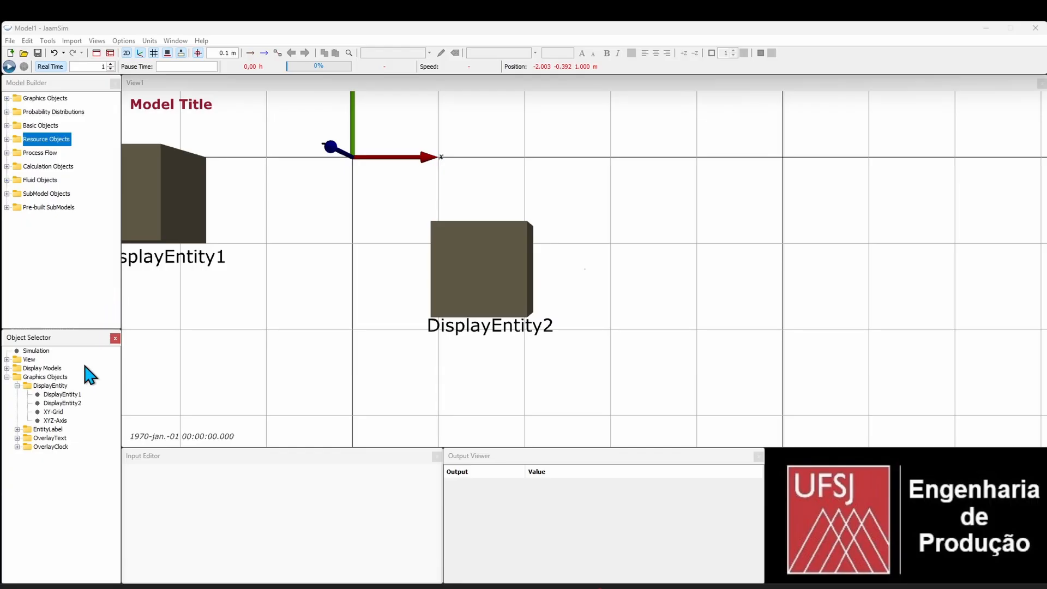
left_click(170, 205)
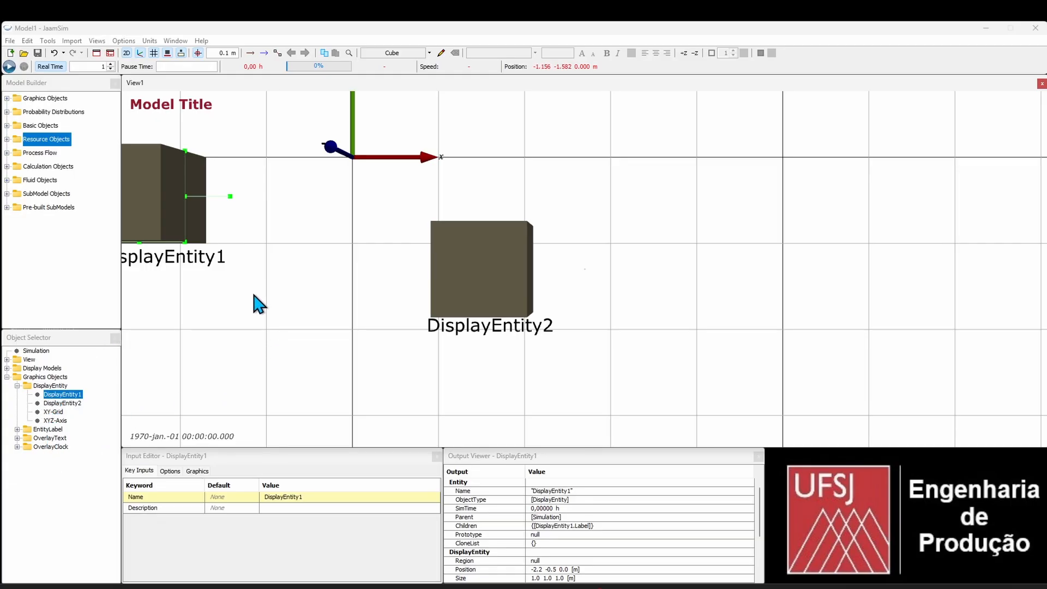
scroll(326, 281, "down", 1)
scroll(322, 271, "down", 1)
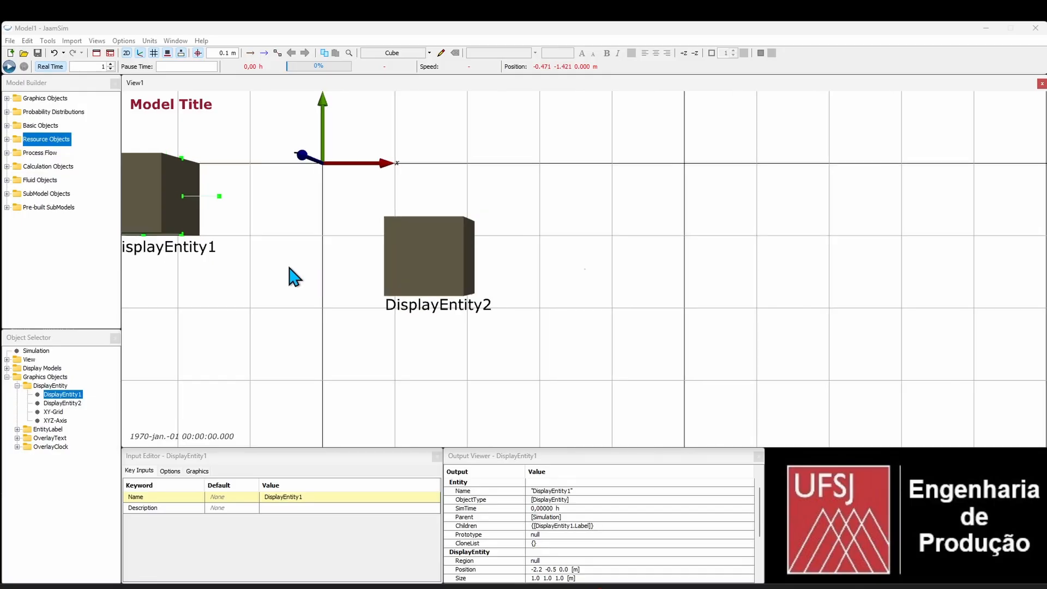
left_click_drag(289, 267, 325, 267)
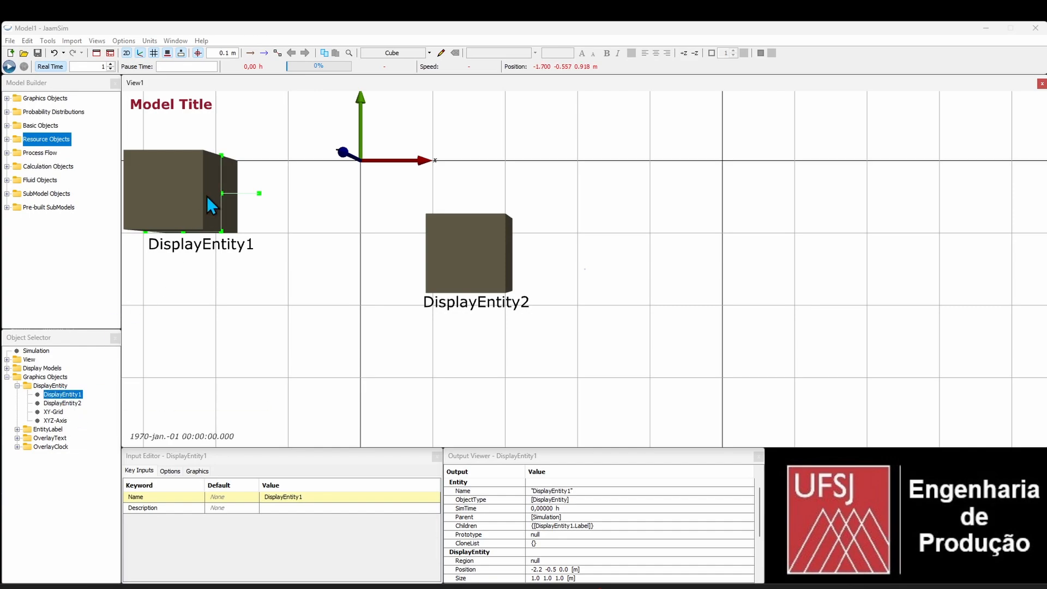
left_click(478, 259)
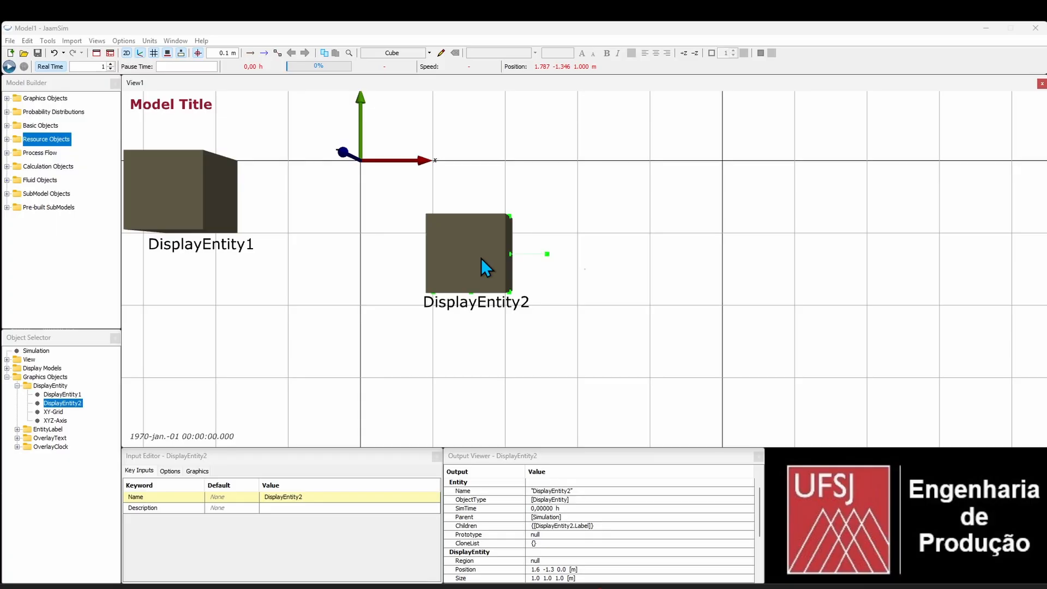
left_click(202, 184)
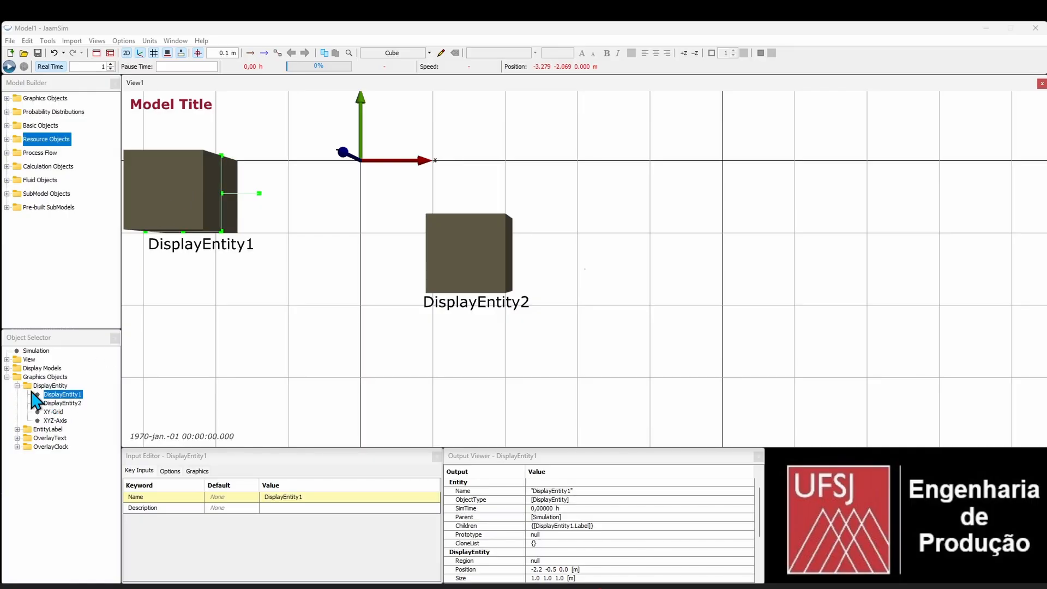
Step: Inspect the model's existing graphics objects, including both entity labels under EntityLabel and the XYZ-Axis
left_click(18, 429)
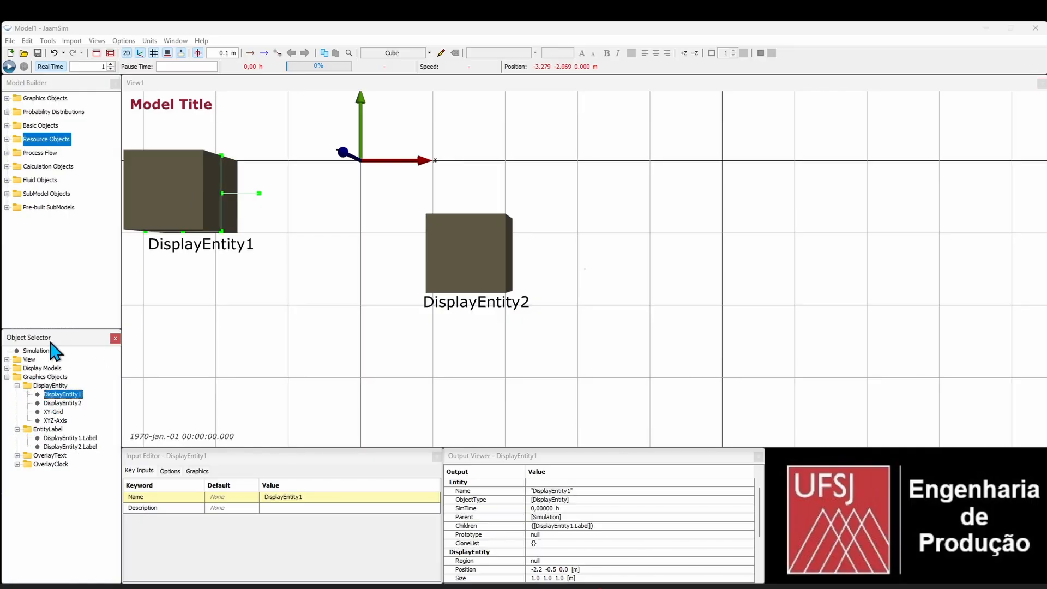
left_click(65, 438)
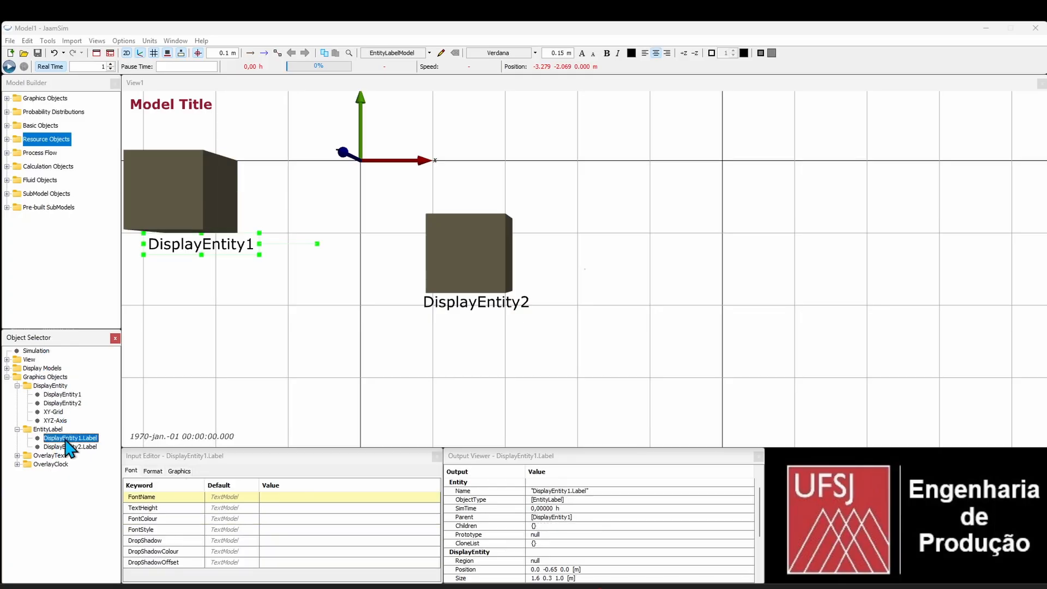
left_click(66, 447)
left_click(50, 394)
left_click(55, 422)
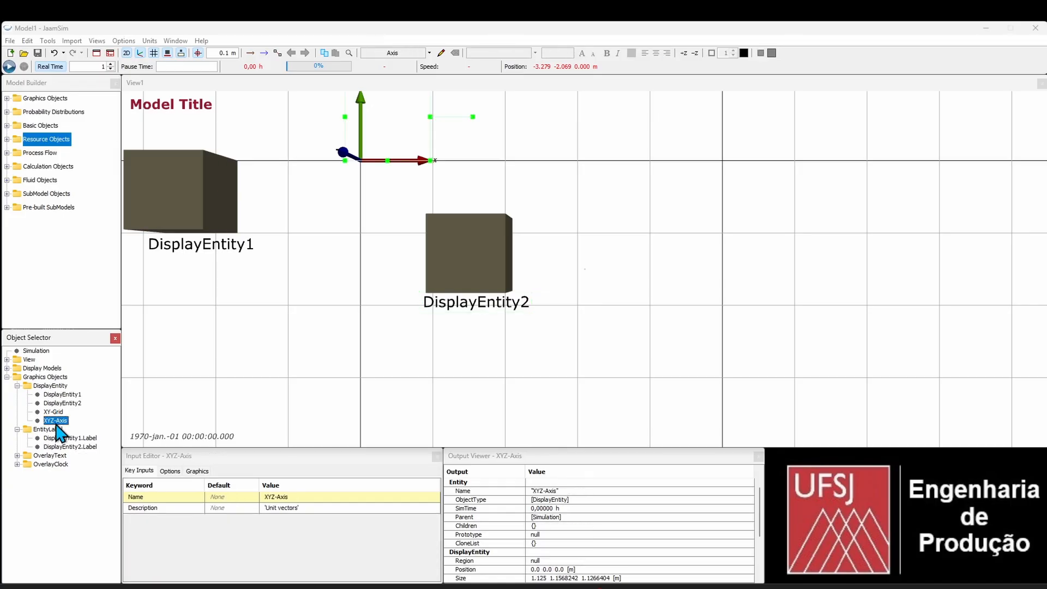
Step: Show the Simulation object's key inputs and review its run control settings, such as RunDuration and InitializationDuration
left_click(57, 431)
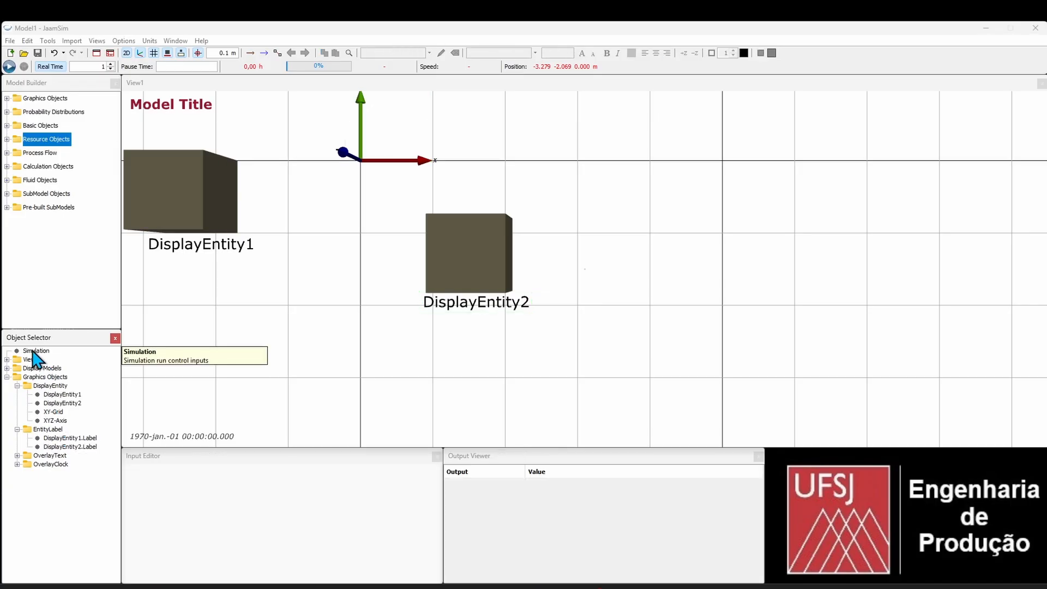
left_click(36, 352)
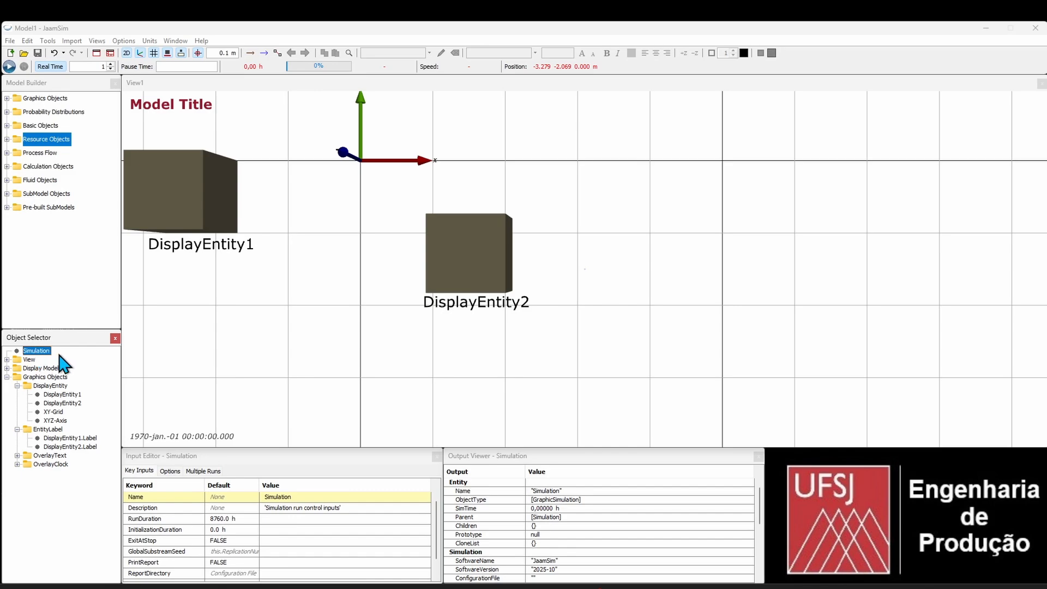
left_click(158, 459)
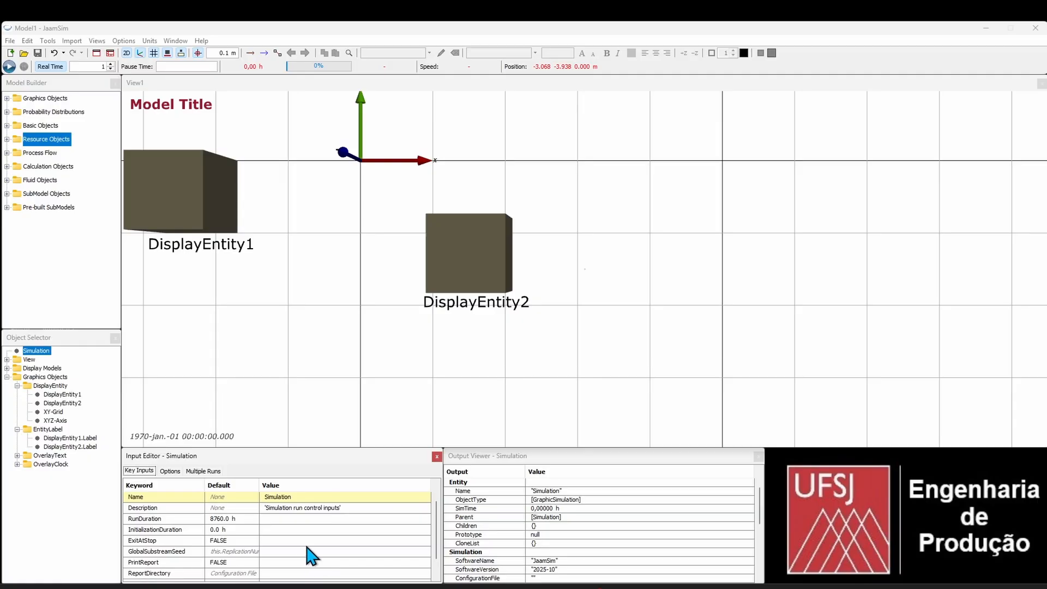
Step: Select the DisplayEntity1 cube and examine its Key Inputs, Options and Graphics inputs
left_click(179, 185)
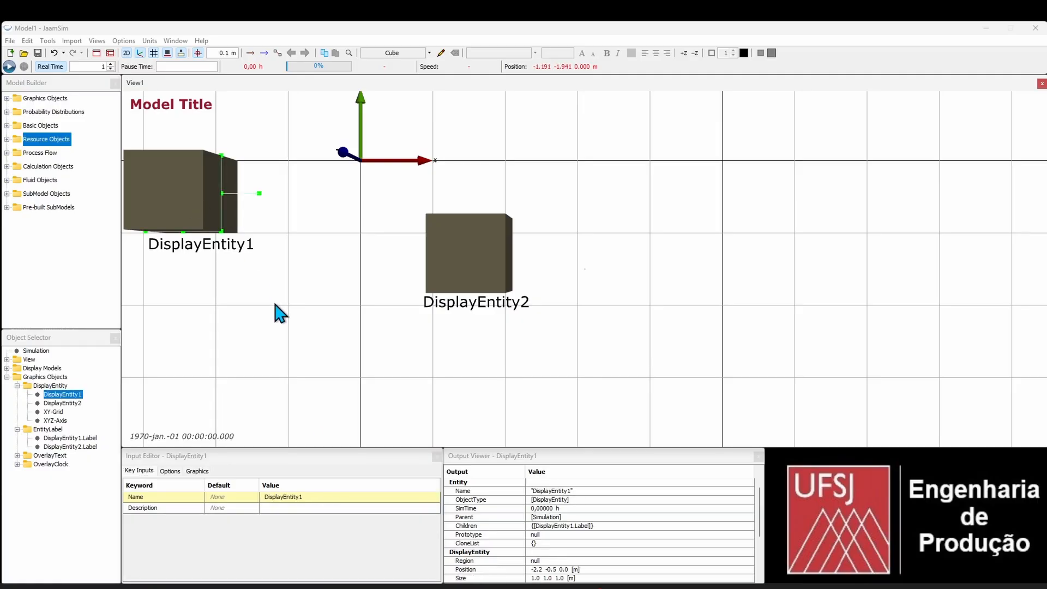
left_click_drag(274, 301, 349, 333)
left_click_drag(397, 360, 355, 326)
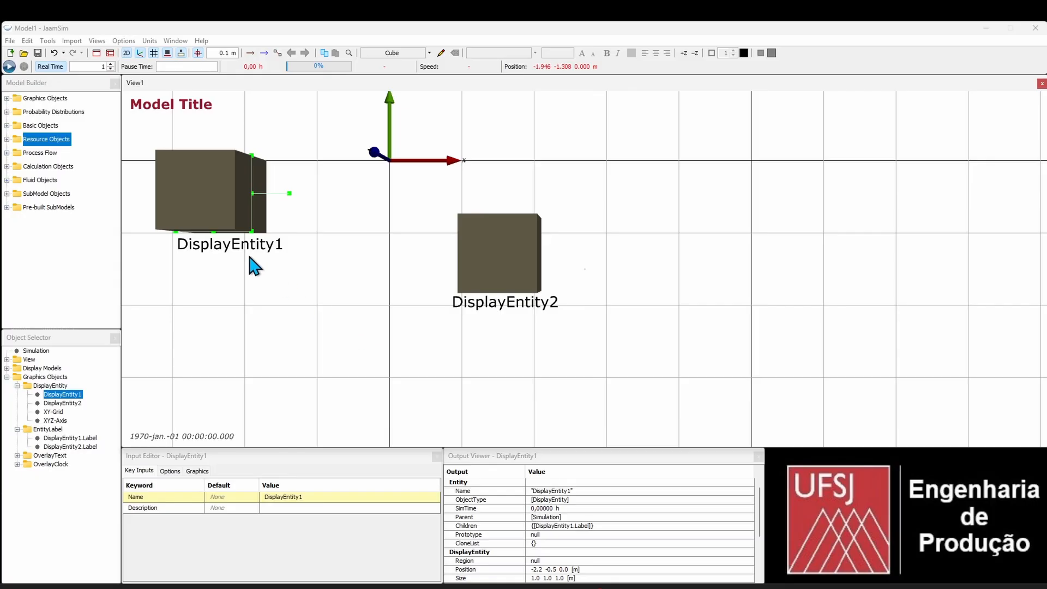
left_click(172, 471)
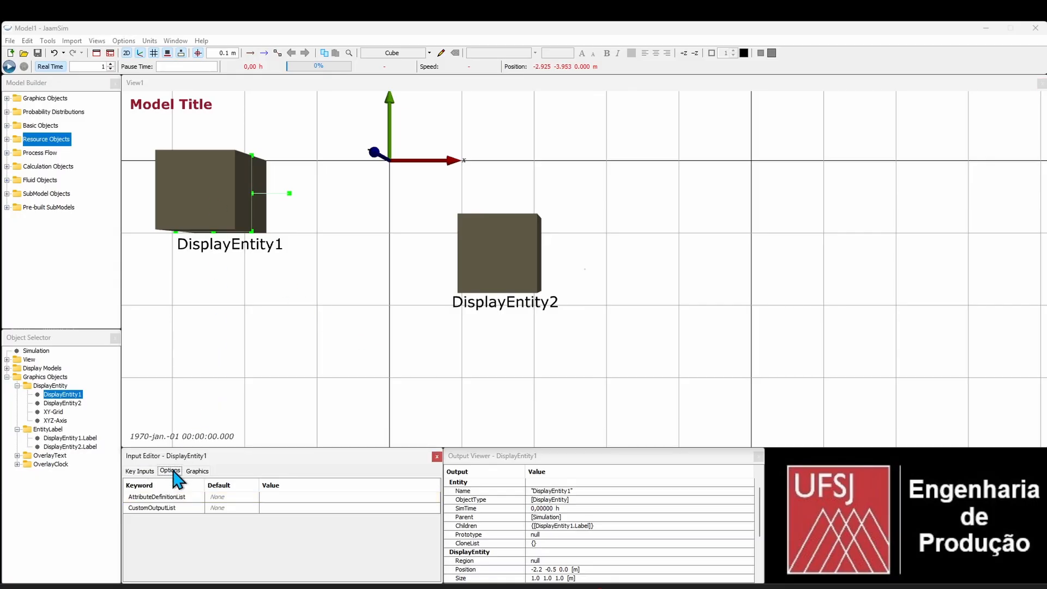
left_click(188, 471)
left_click(139, 471)
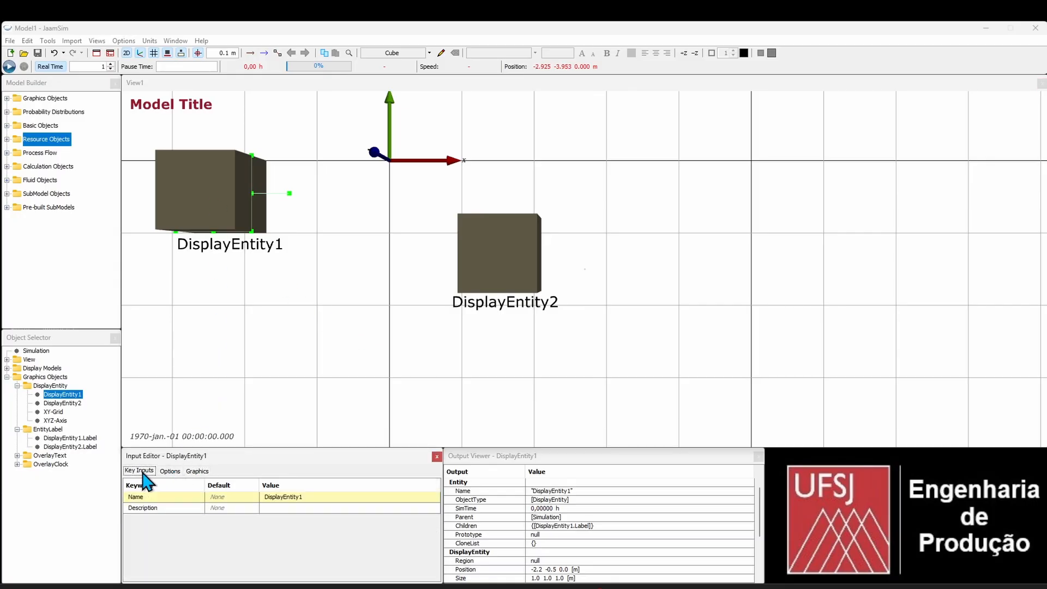
left_click(170, 472)
left_click(198, 472)
Step: Go through DisplayEntity1's input categories again and review its graphics settings, such as Position, Alignment and Size
left_click(217, 189)
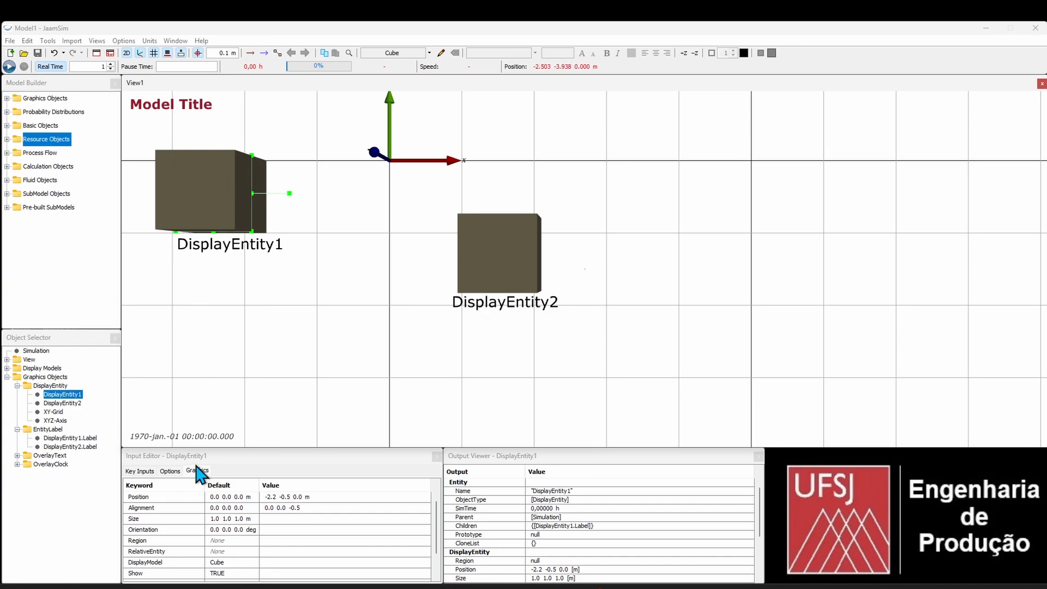
left_click(140, 471)
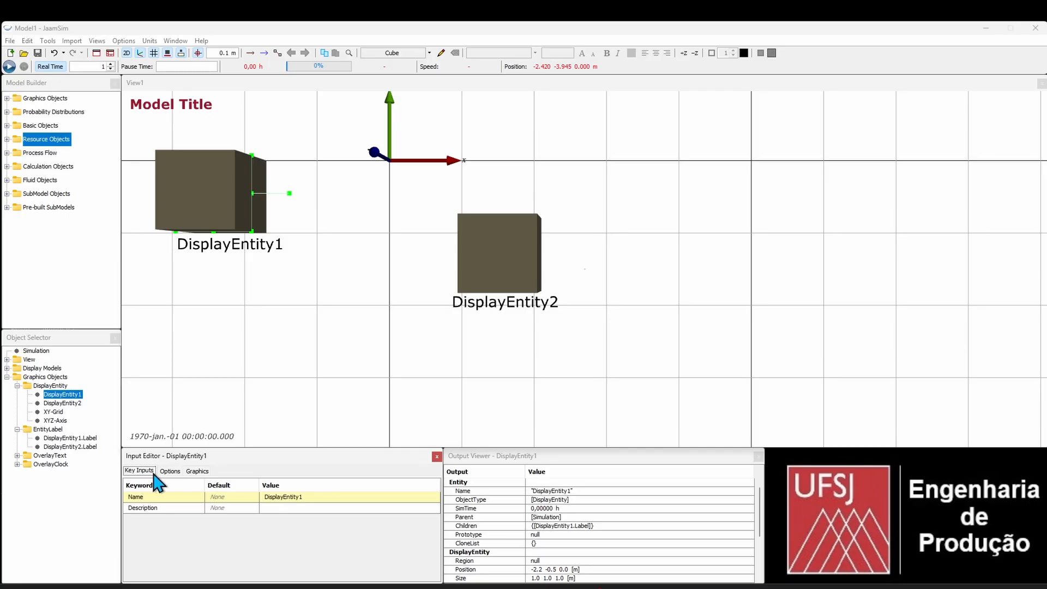
left_click(170, 471)
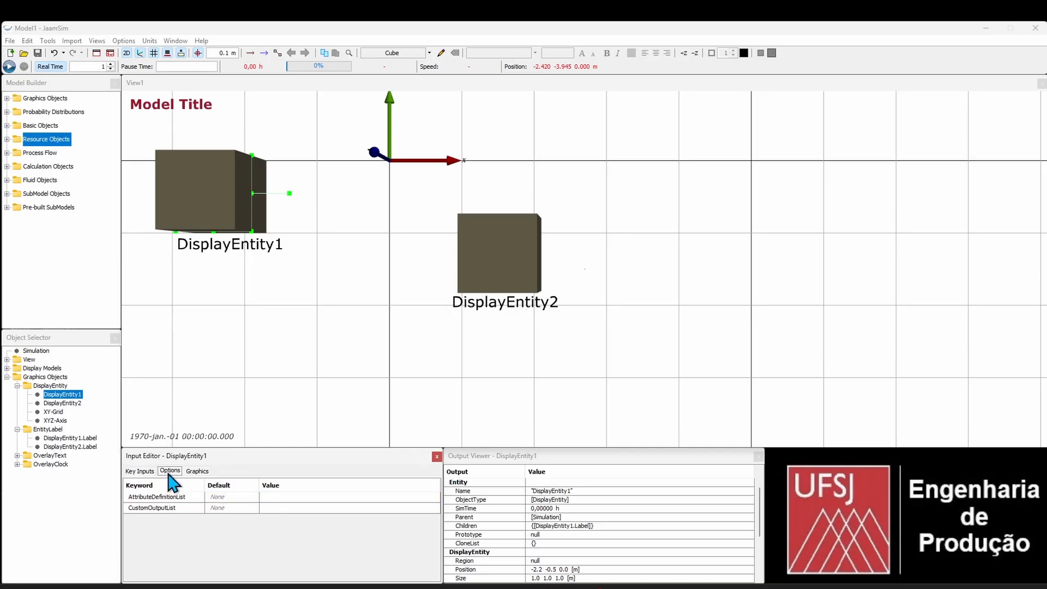
left_click(197, 470)
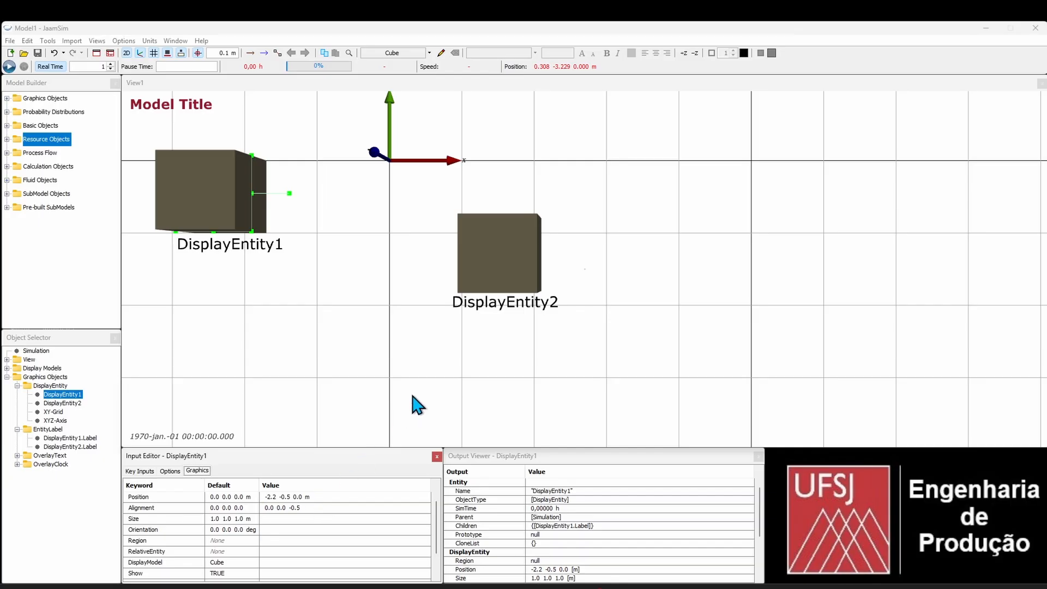
left_click(204, 180)
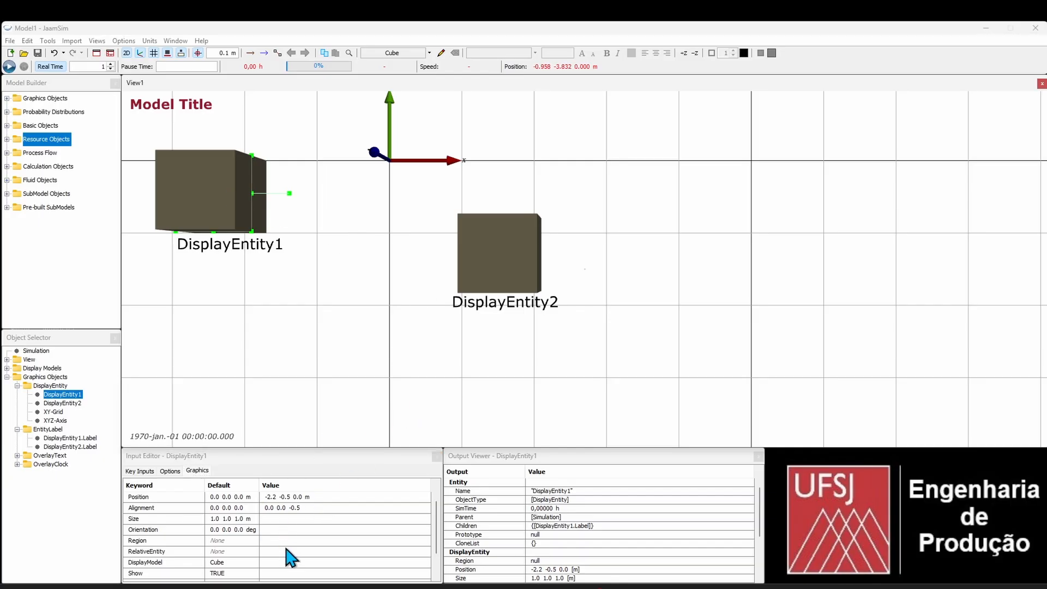
left_click(197, 471)
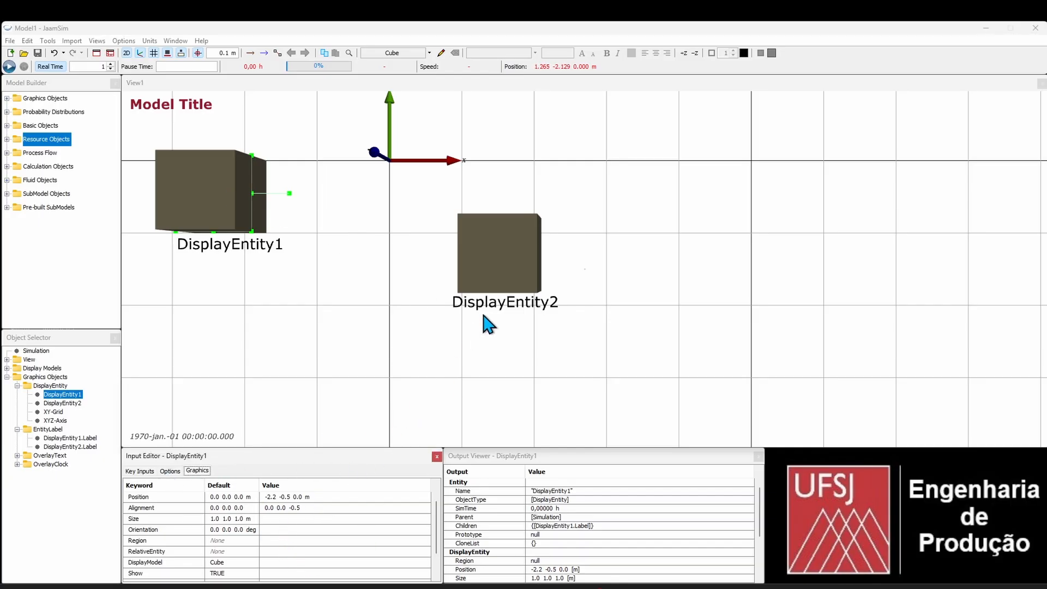
Step: Select the DisplayEntity2 cube and review its key inputs and its full list of outputs
left_click(501, 255)
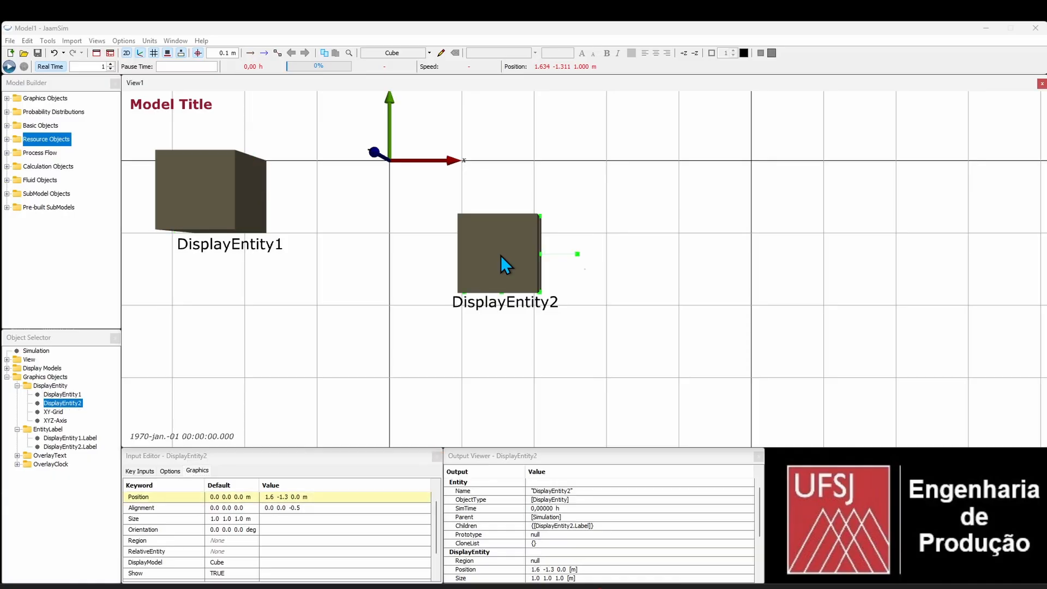
left_click(140, 470)
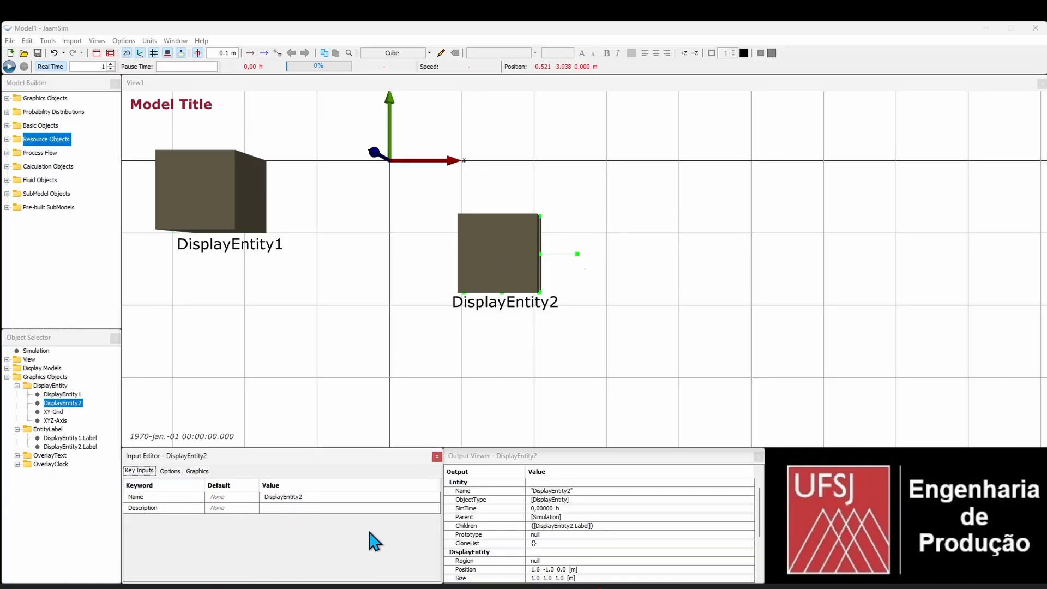
left_click(499, 457)
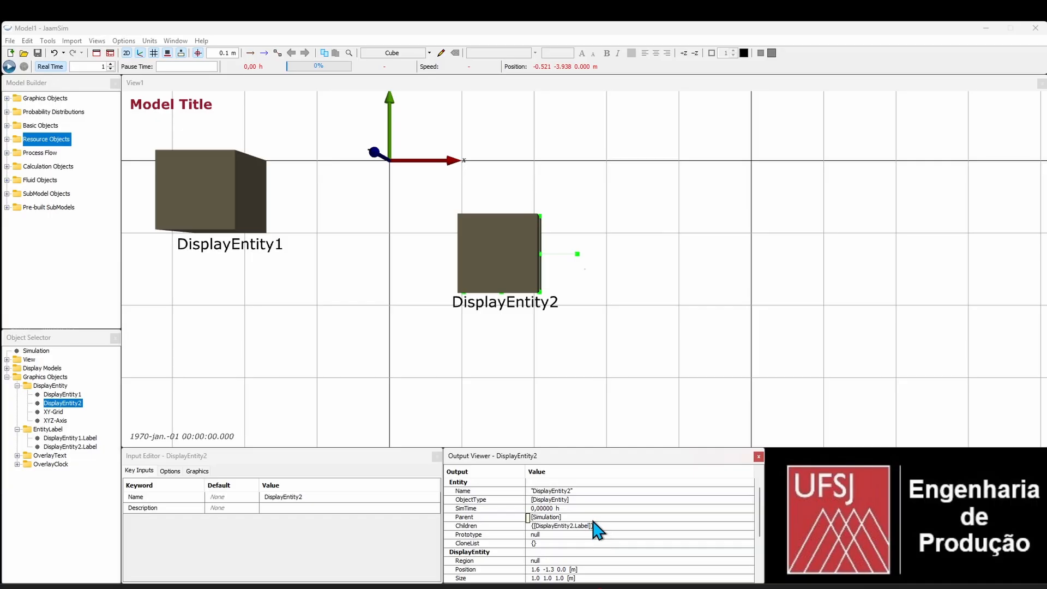
scroll(657, 537, "down", 2)
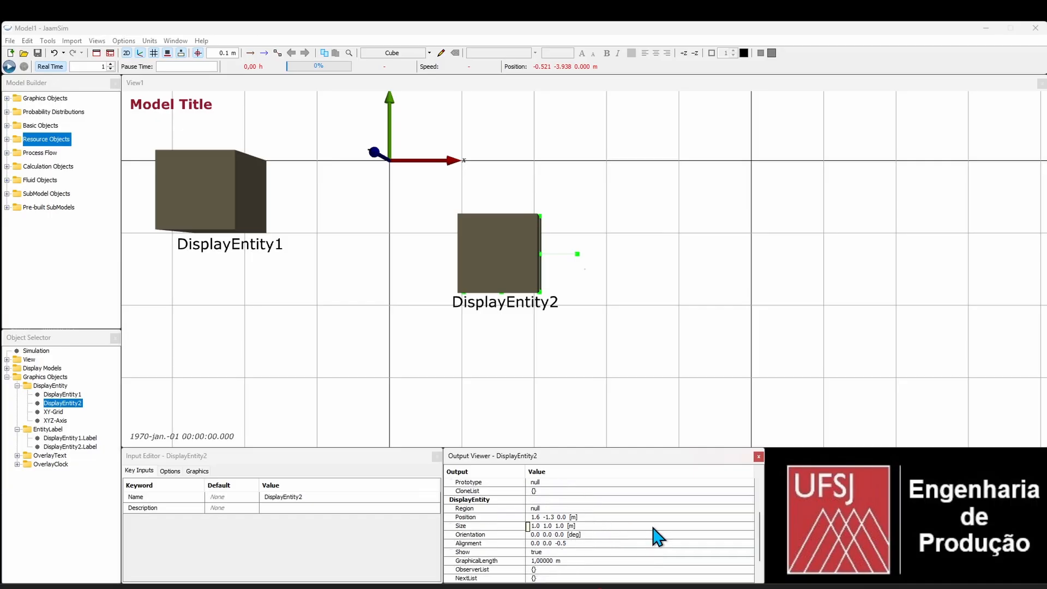
scroll(657, 537, "down", 1)
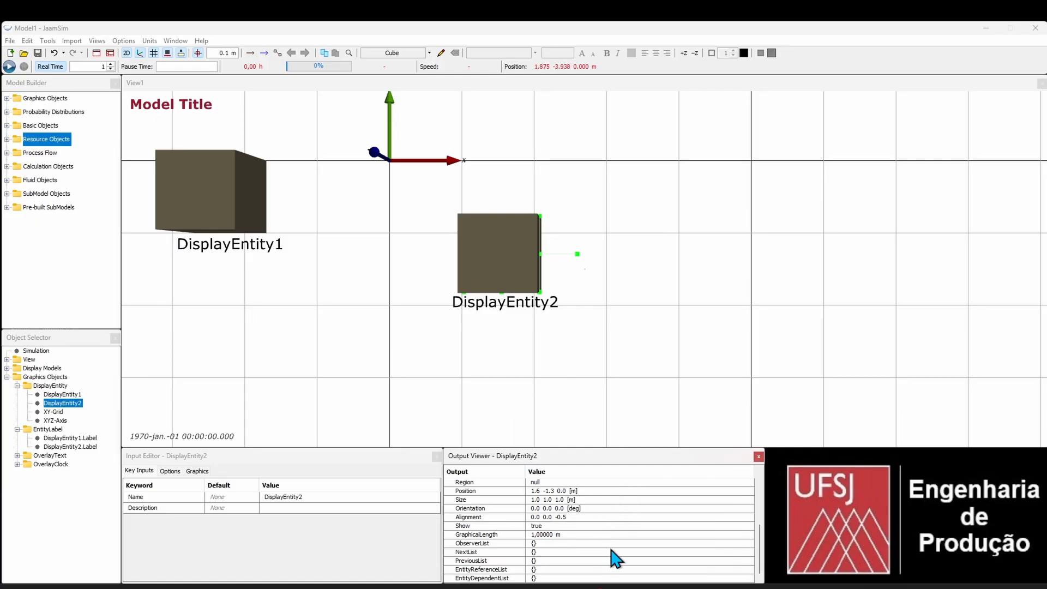
scroll(615, 527, "up", 3)
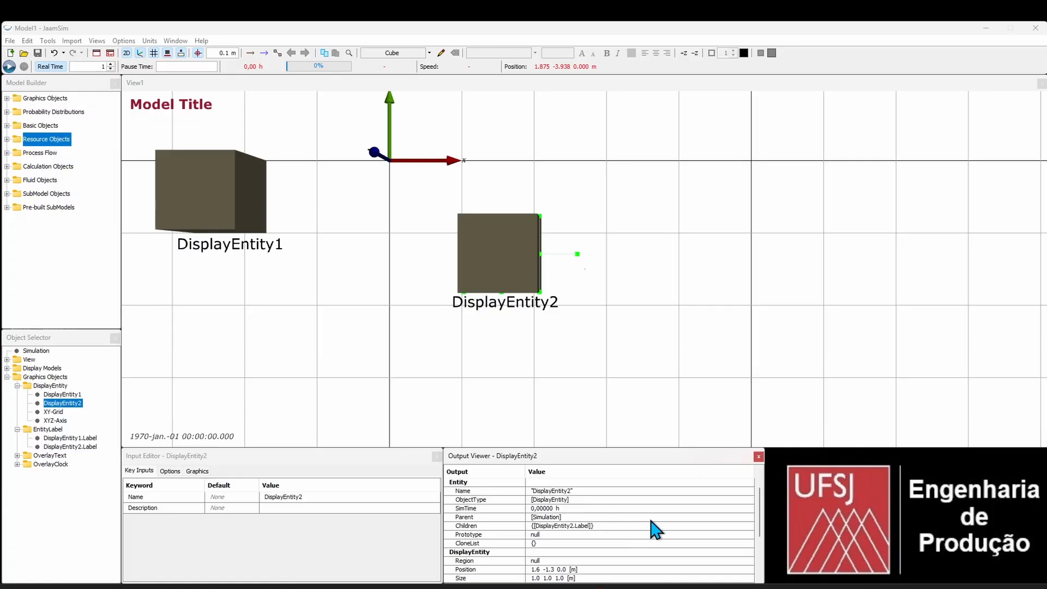
Step: Alternate the selection between the two cubes to compare their outputs, finishing on DisplayEntity2's ObjectType output
left_click(504, 250)
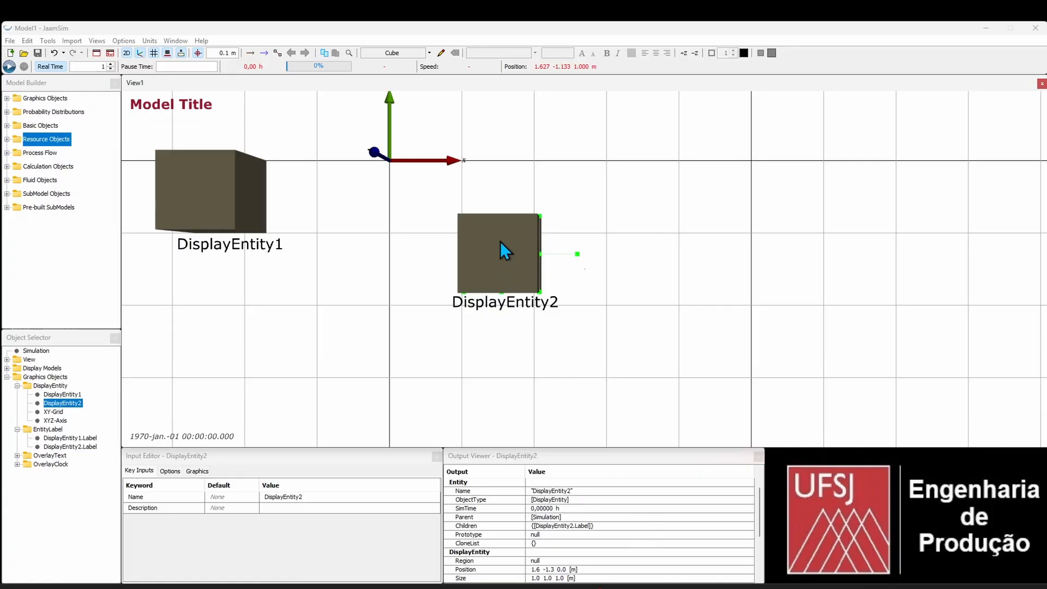
left_click(230, 196)
left_click(490, 270)
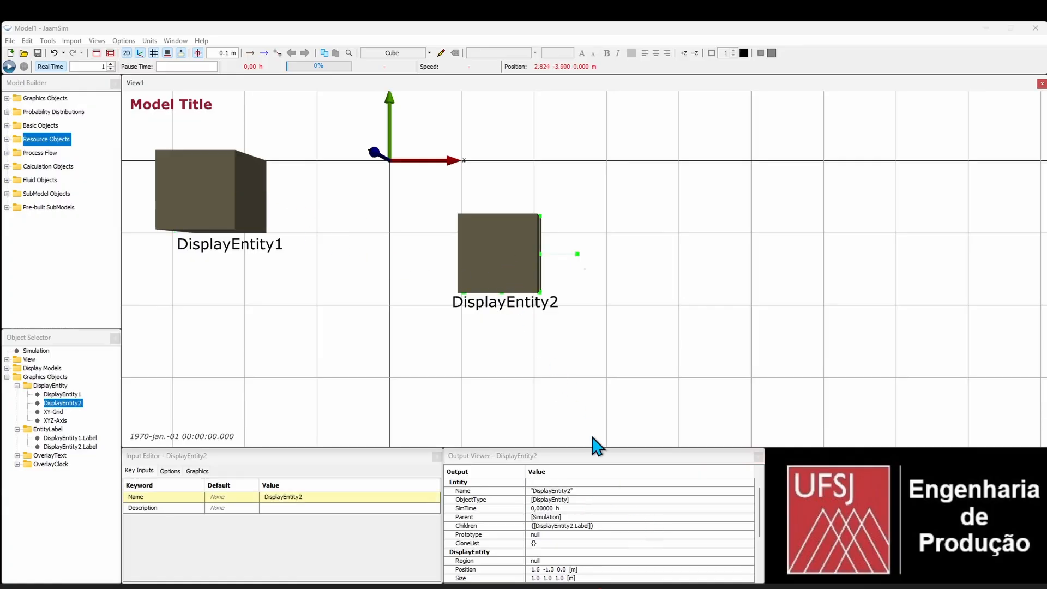
left_click(599, 500)
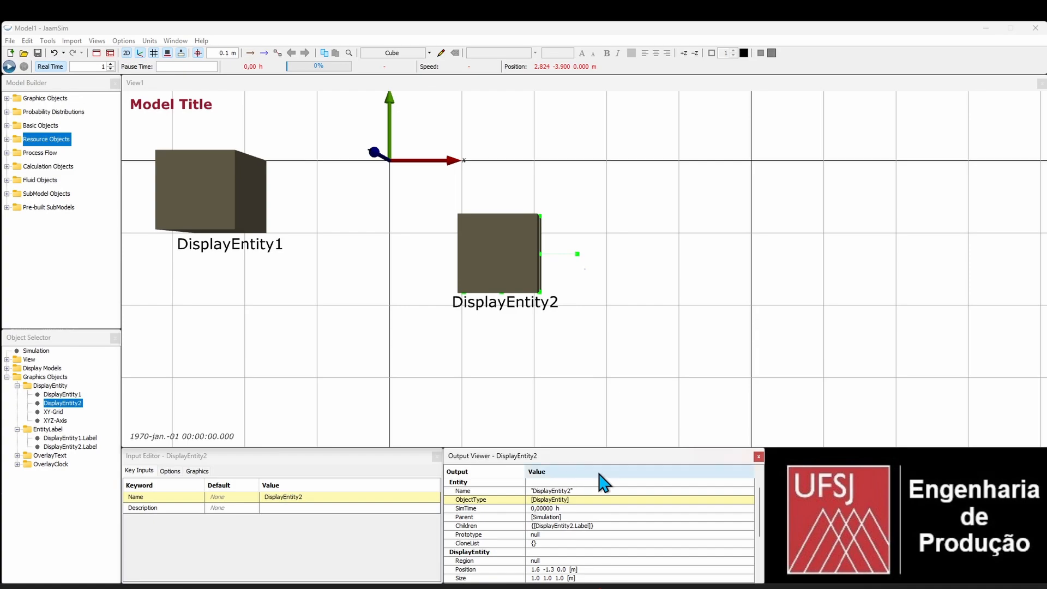
Step: Review the import, view and display options, including Always on top and Graphics Debug Info
left_click(62, 29)
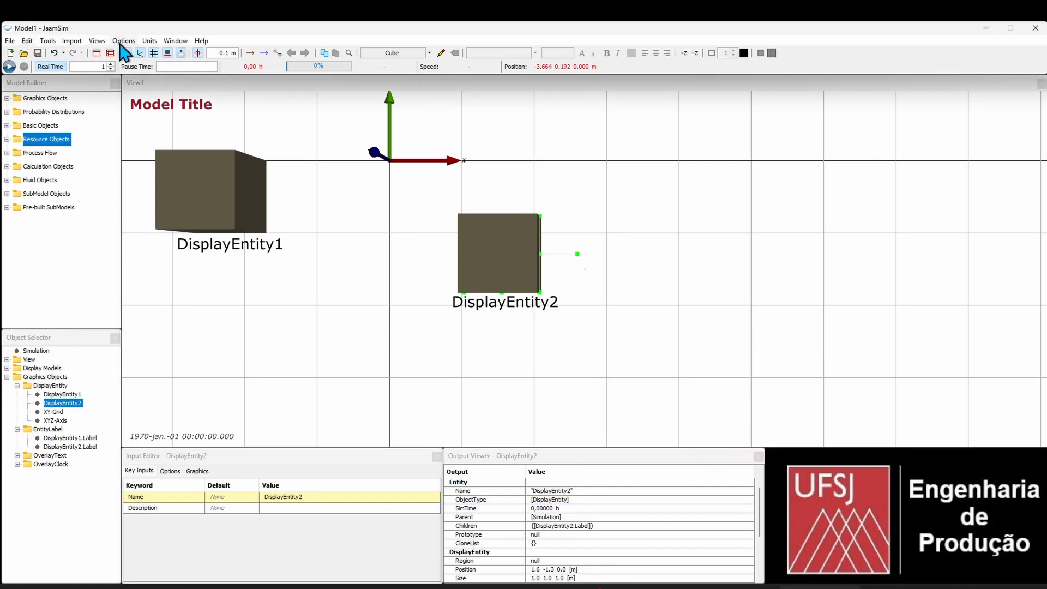
left_click(71, 42)
mouse_move(96, 43)
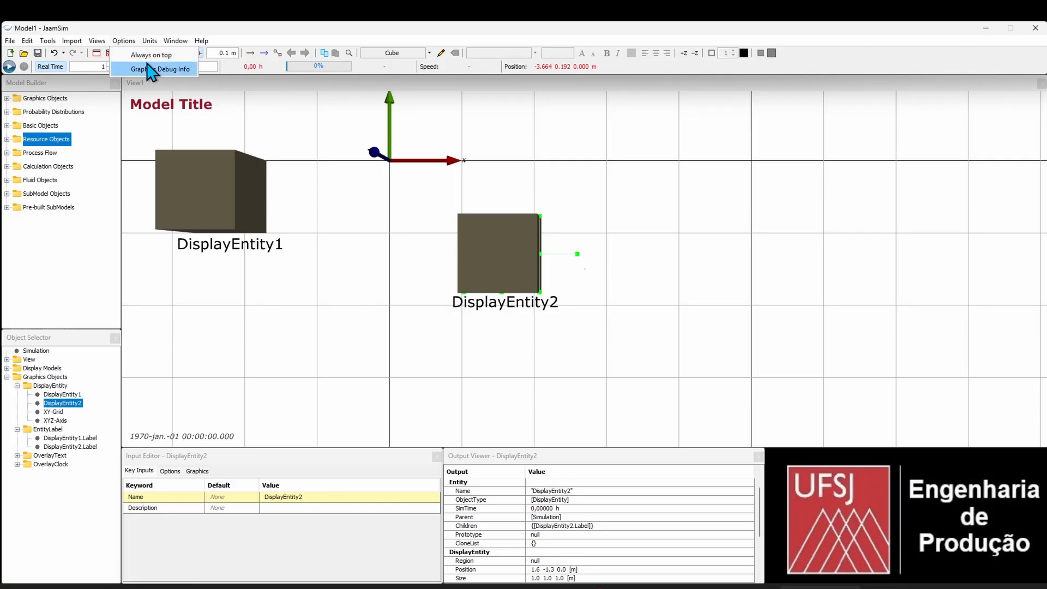
left_click(150, 70)
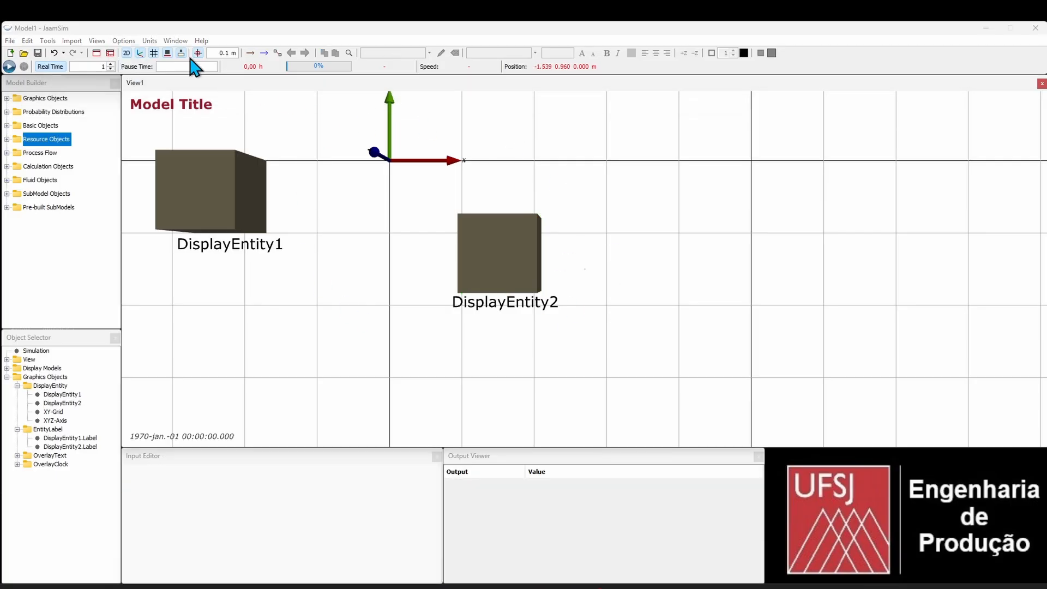
Step: Review the selectable unit types, including the choices for AccelerationUnit and TimeUnit, and the list of open model windows
left_click(153, 41)
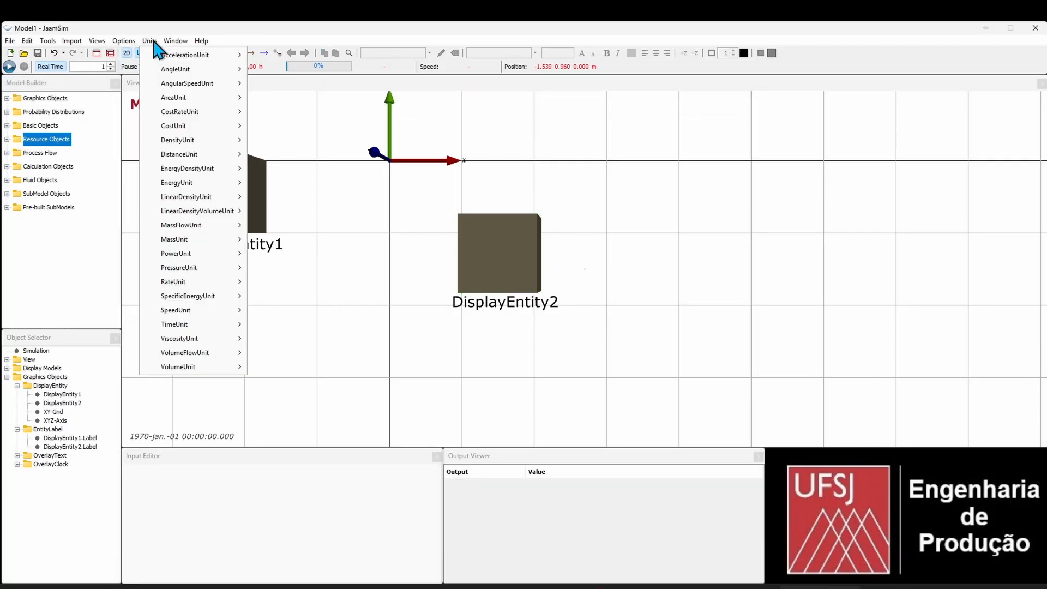
mouse_move(210, 62)
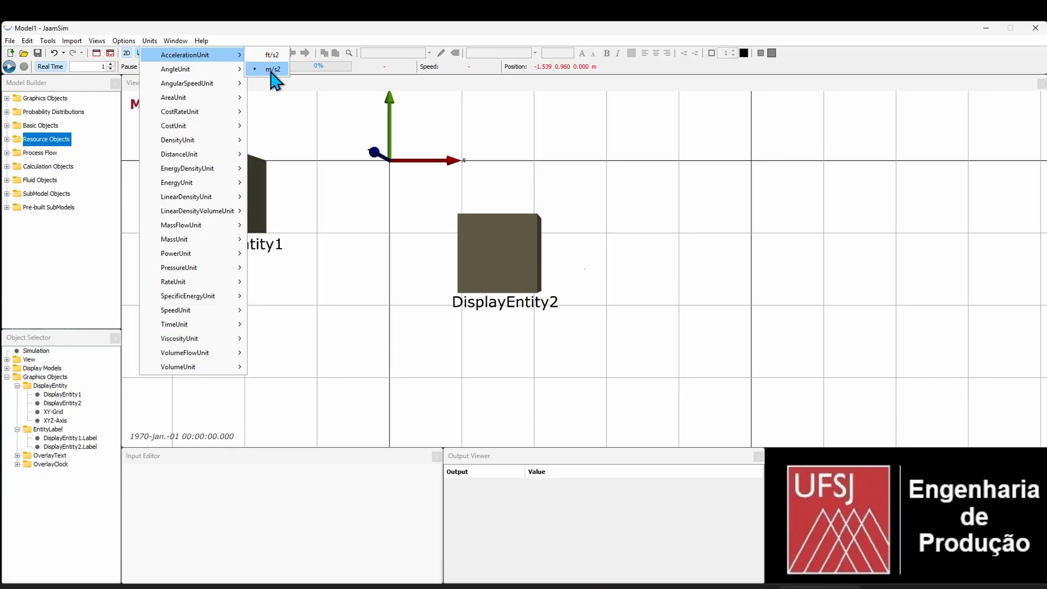
mouse_move(240, 73)
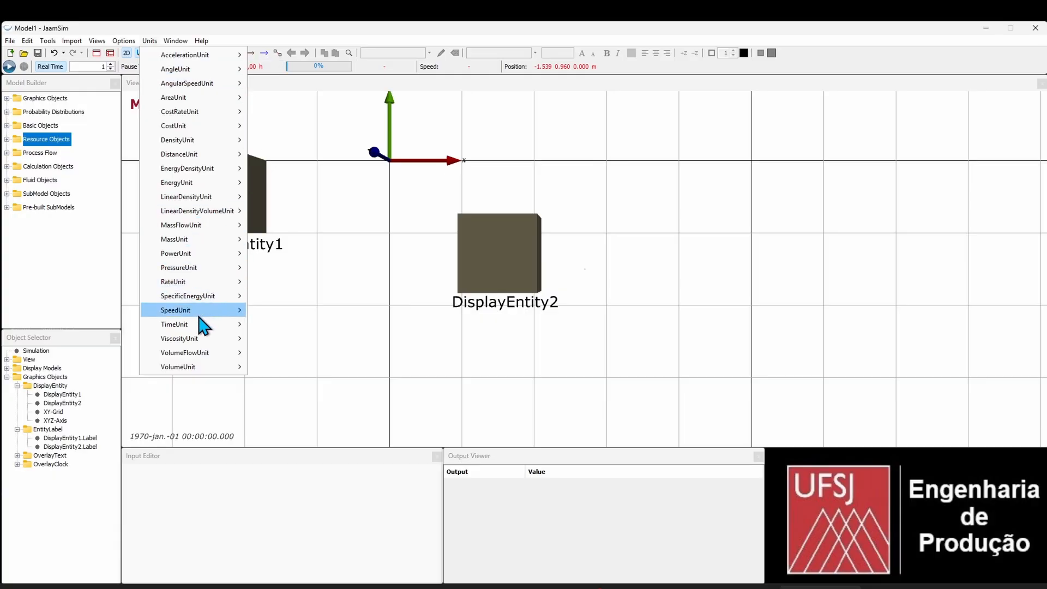
mouse_move(200, 324)
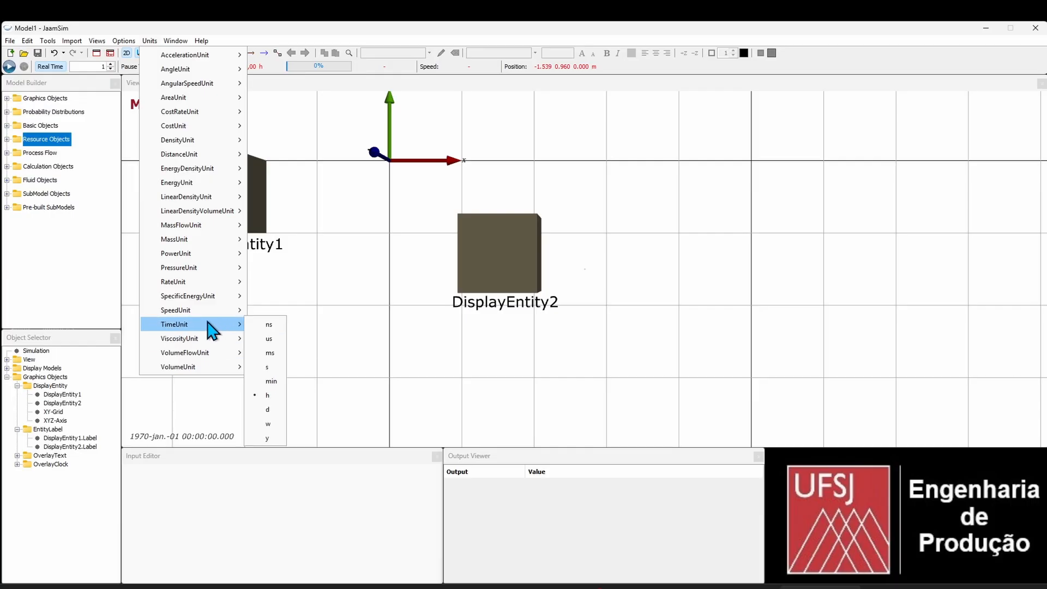
mouse_move(179, 39)
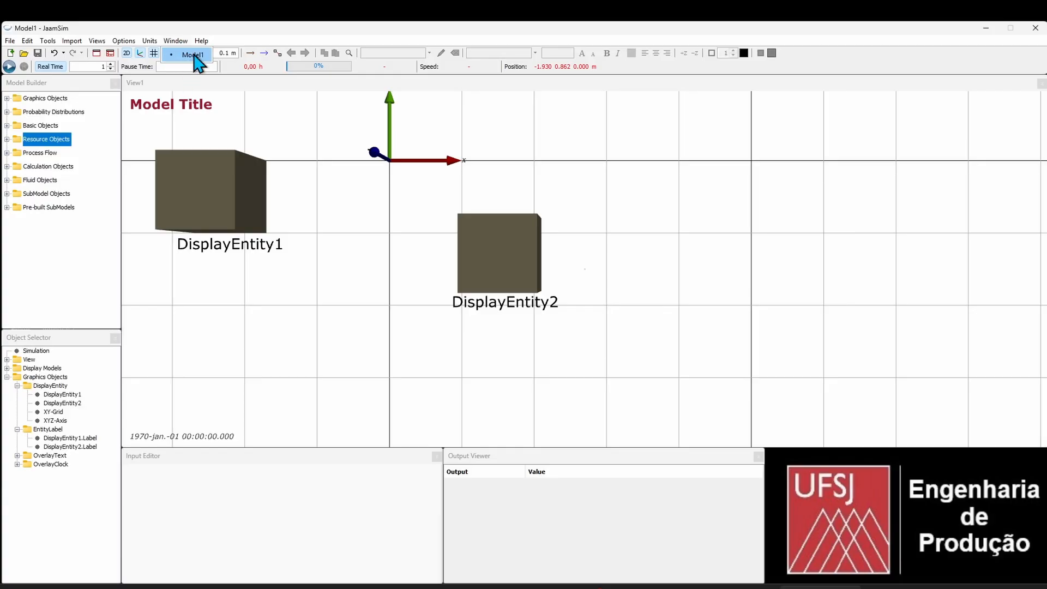
left_click(217, 25)
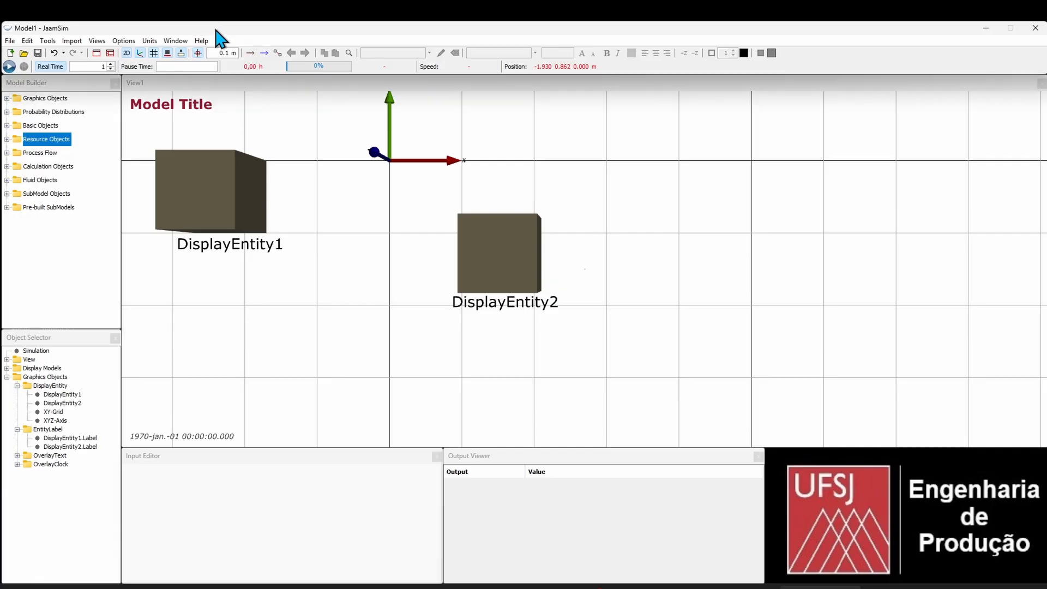
Step: View the program's version and licence information, and close it again
left_click(199, 40)
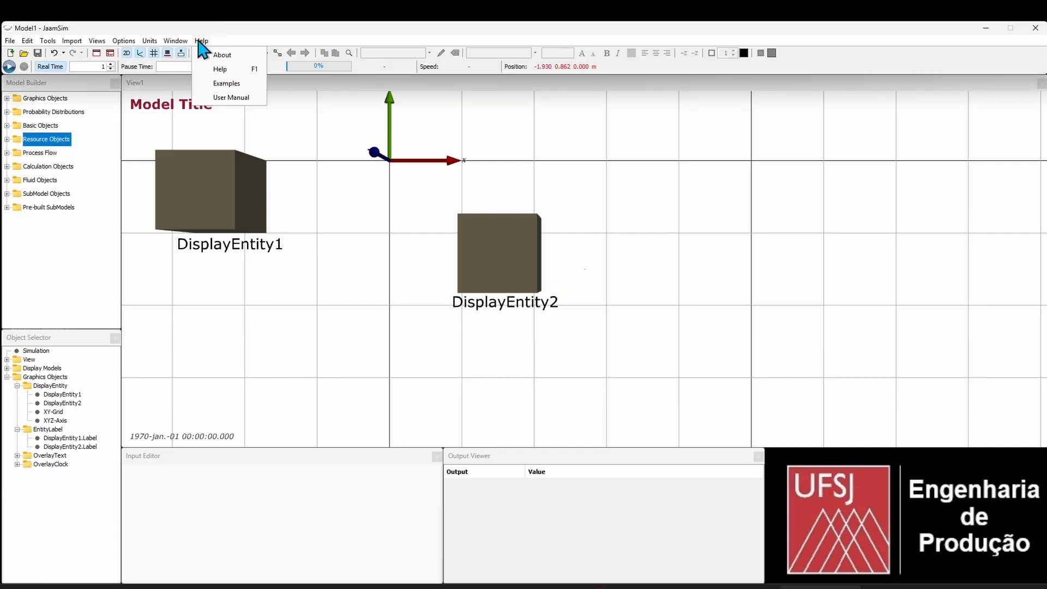
left_click(222, 55)
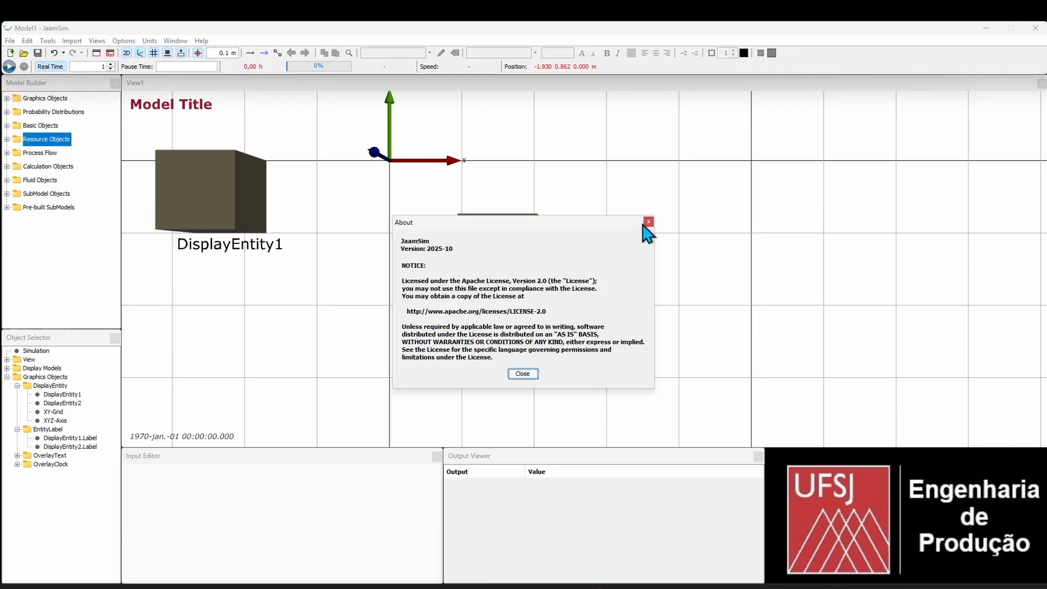
left_click(648, 221)
Step: Open the built-in help, look through its list of topics, and close it
left_click(201, 41)
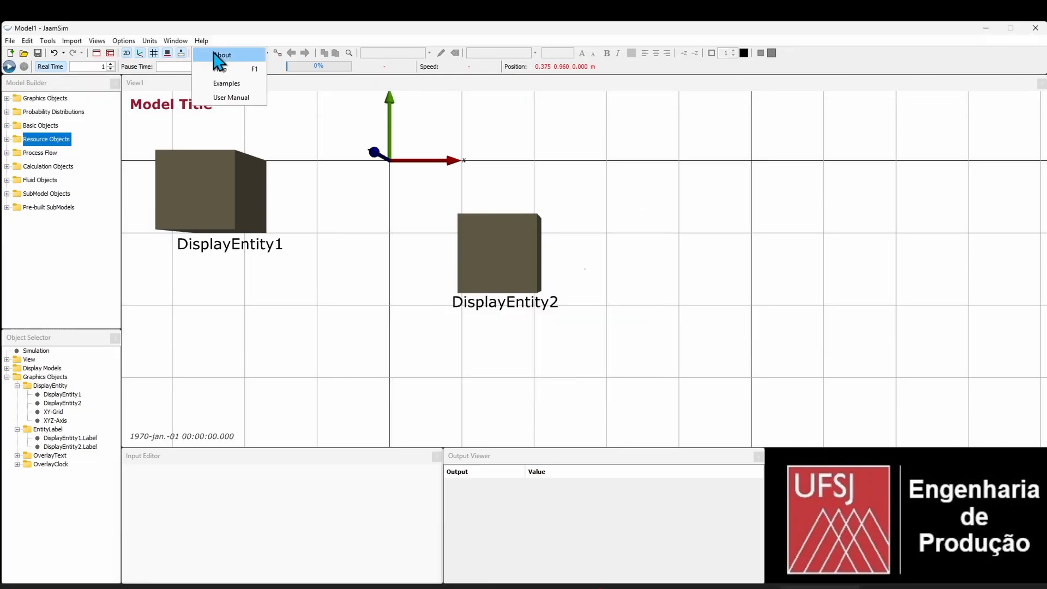
left_click(228, 84)
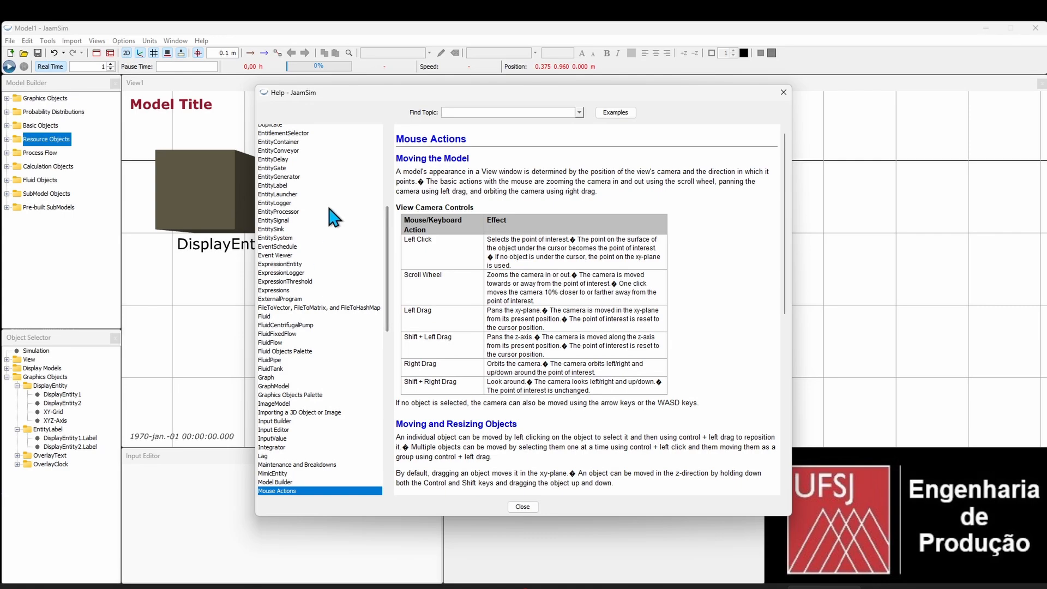
scroll(334, 219, "down", 10)
scroll(333, 215, "up", 18)
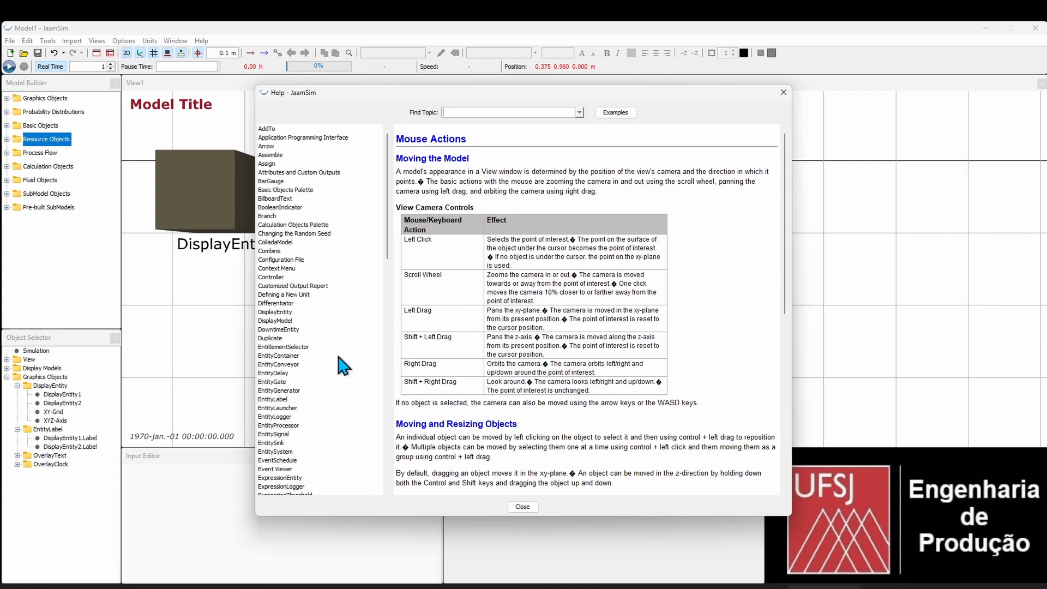
left_click(784, 92)
Step: Open the collection of example models and look through its list
left_click(201, 41)
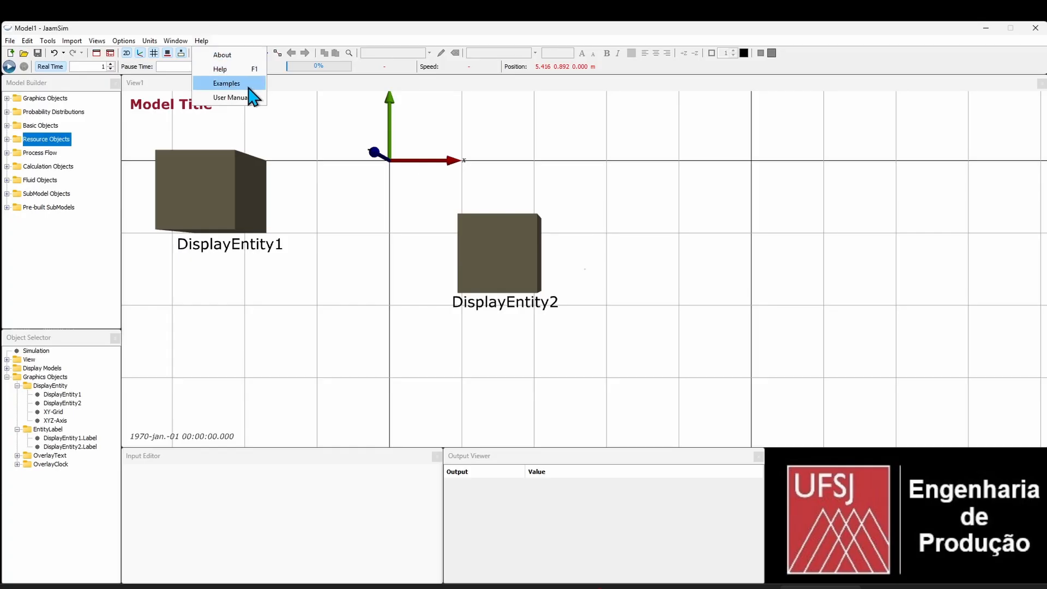
left_click(226, 84)
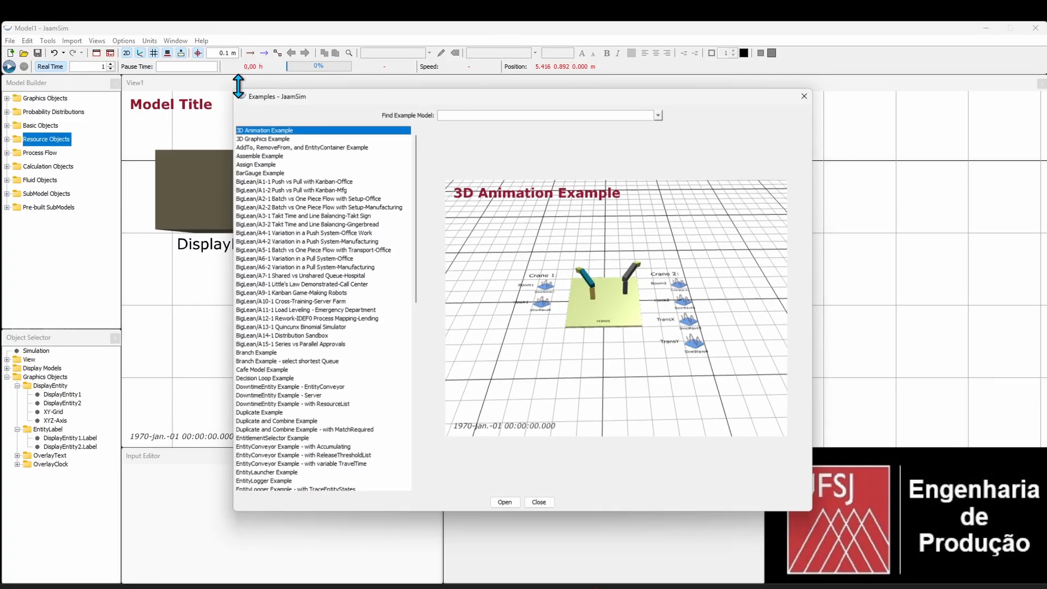
scroll(370, 240, "down", 10)
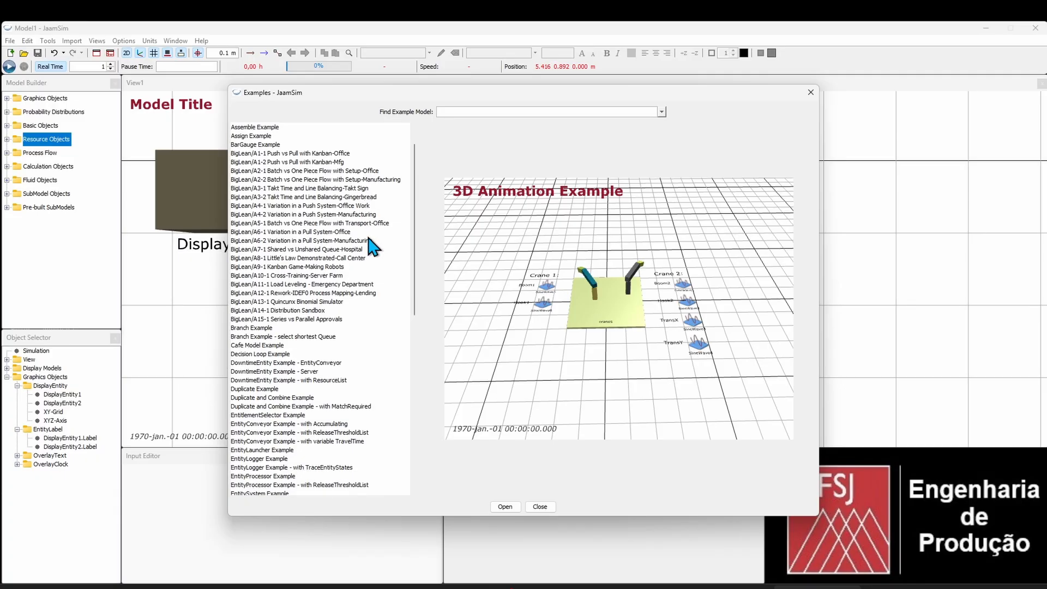
scroll(371, 246, "down", 6)
scroll(371, 246, "up", 15)
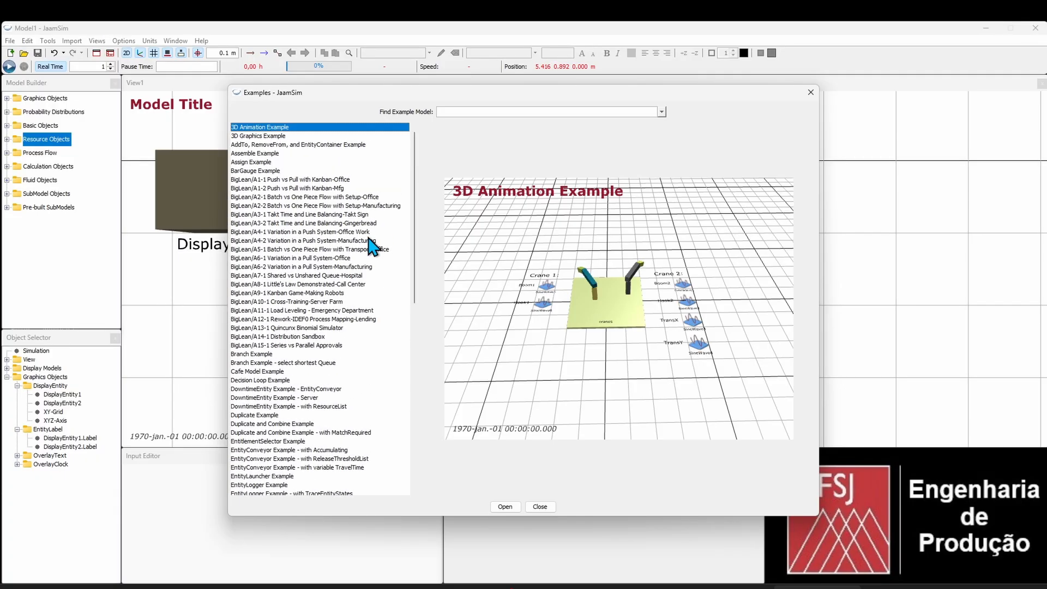
Step: Preview several example models, including BigLean/A1-1, AddTo, RemoveFrom, and EntityContainer, BigLean/A6-1, BigLean/A4-1, Assemble and Assign
left_click(327, 179)
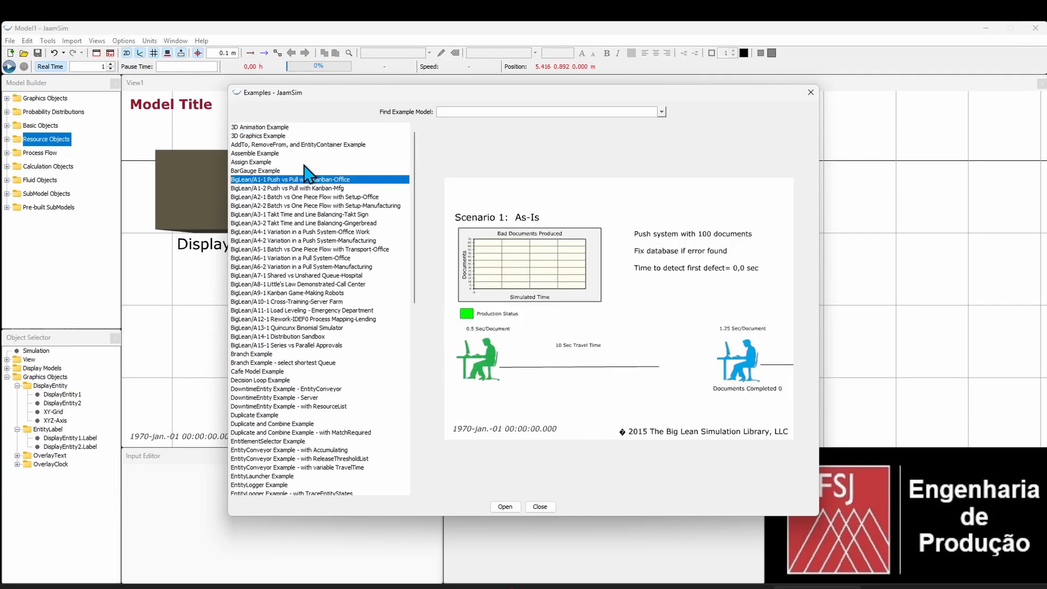
left_click(311, 162)
left_click(327, 144)
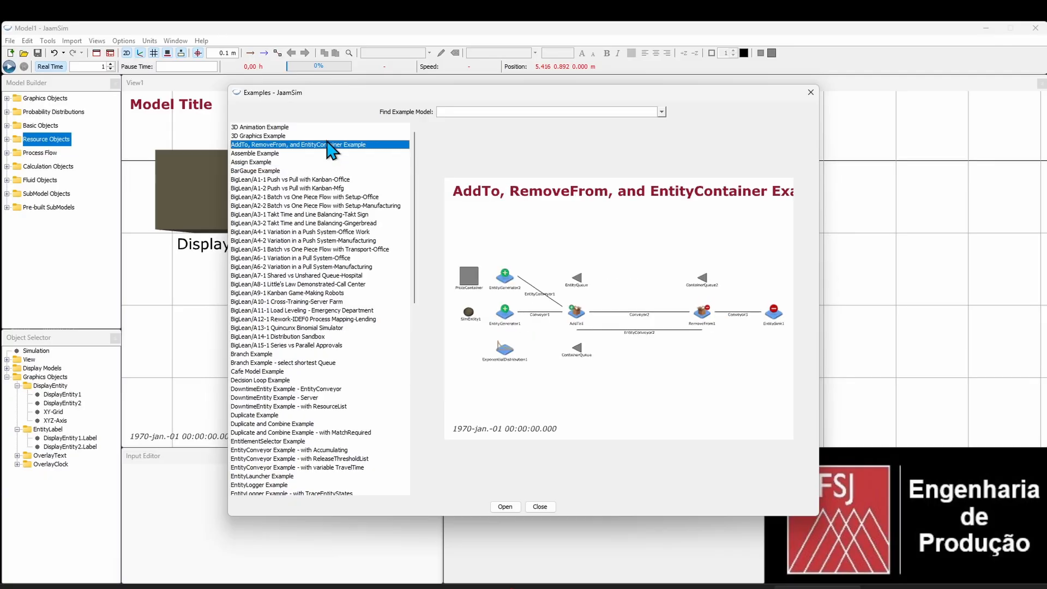
left_click(347, 223)
left_click(346, 260)
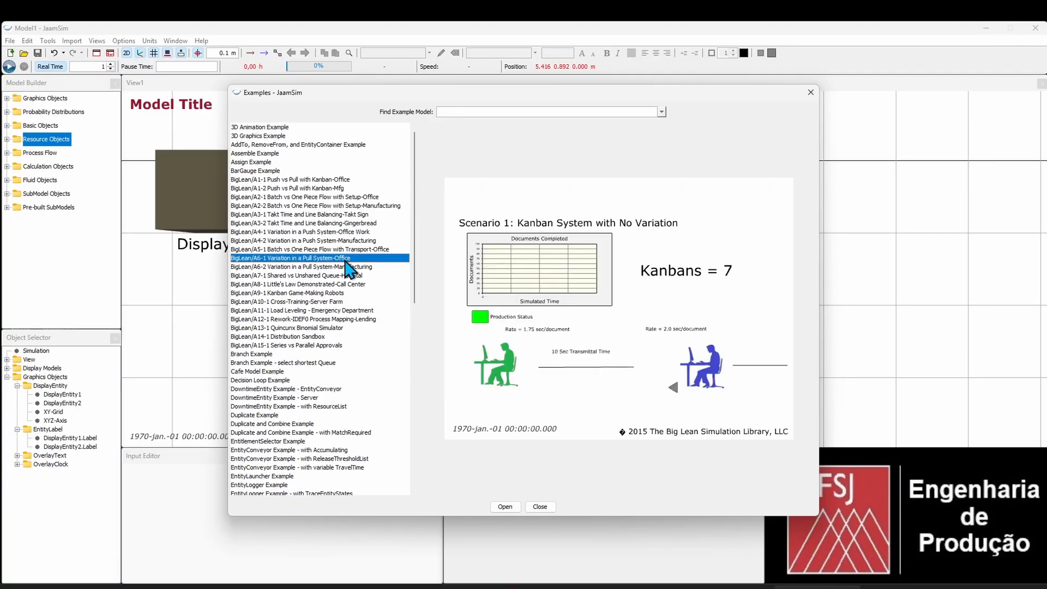
left_click(312, 232)
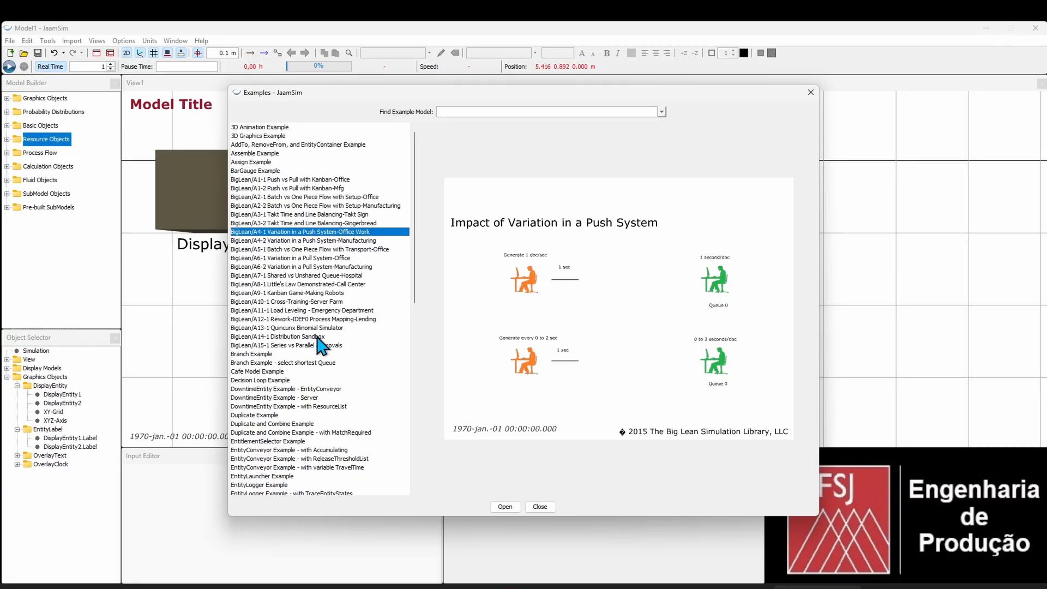
left_click(273, 155)
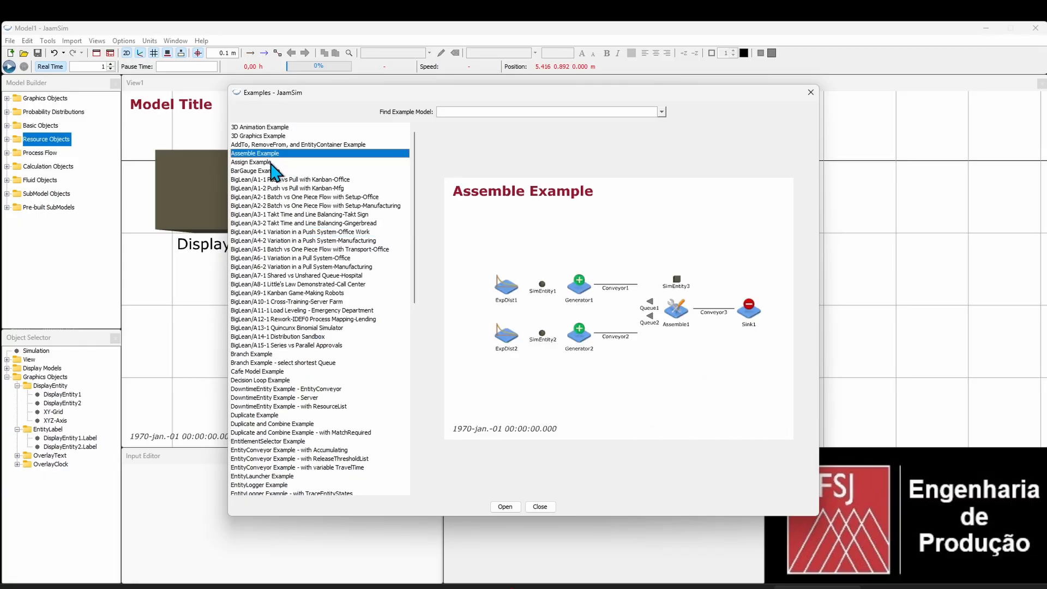
left_click(269, 162)
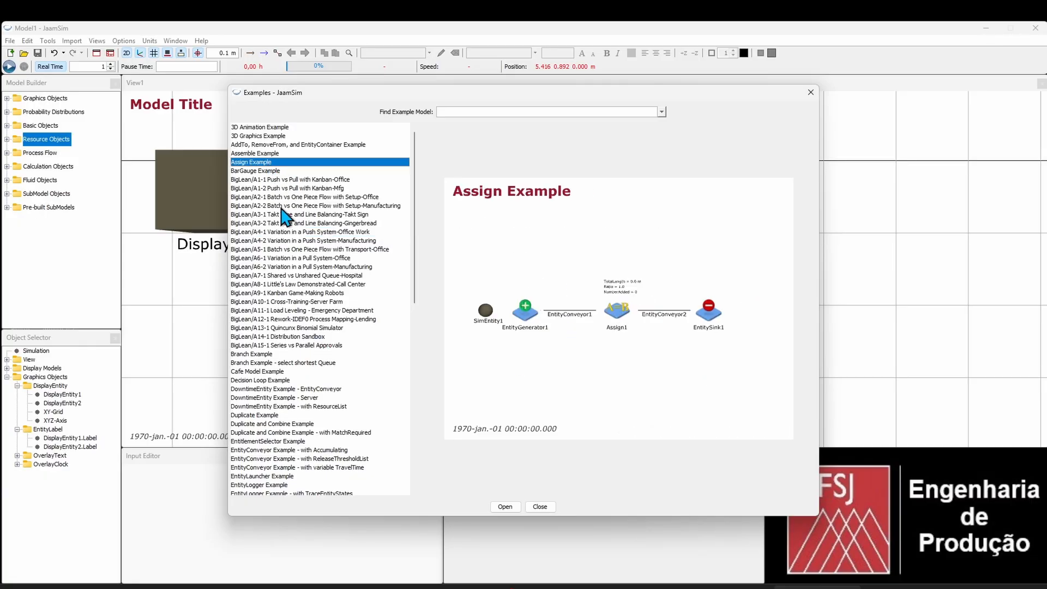
Step: Compare the previews of Branch Example and its shortest-queue variant, and open the Branch Example model
left_click(266, 356)
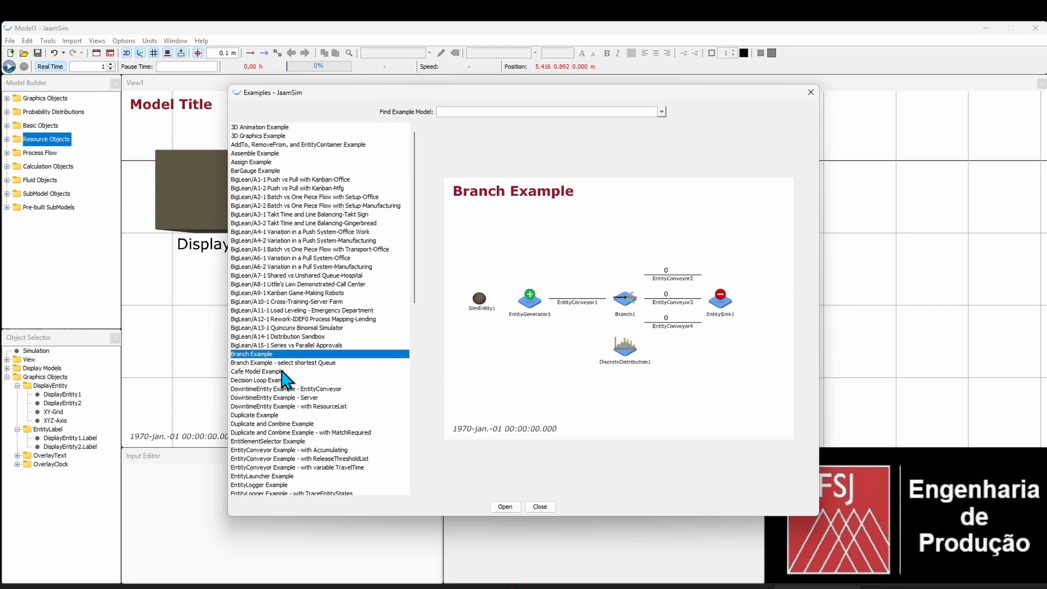
left_click(282, 372)
left_click(274, 363)
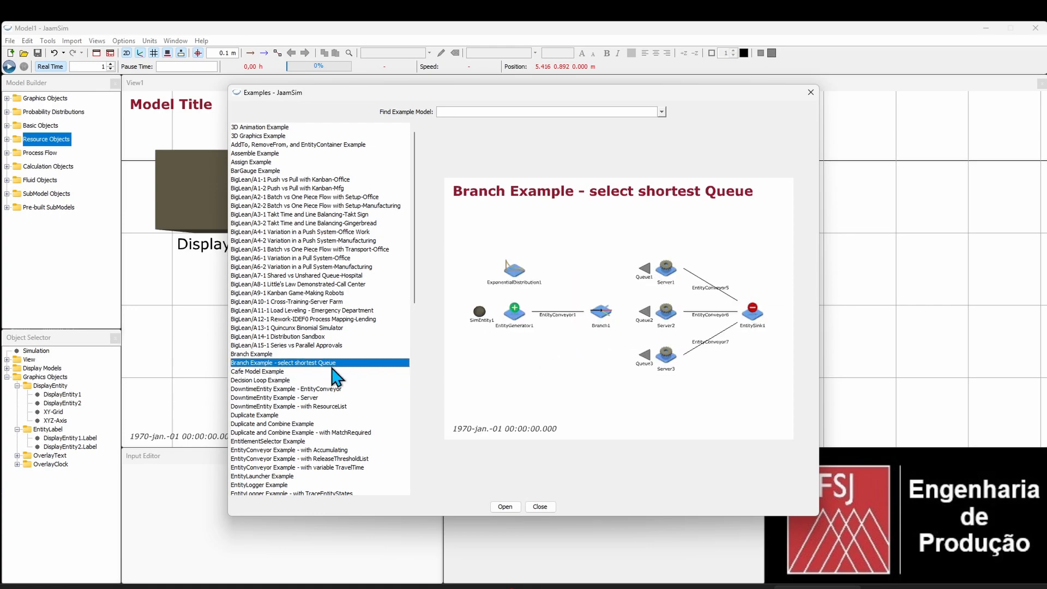
double_click(301, 353)
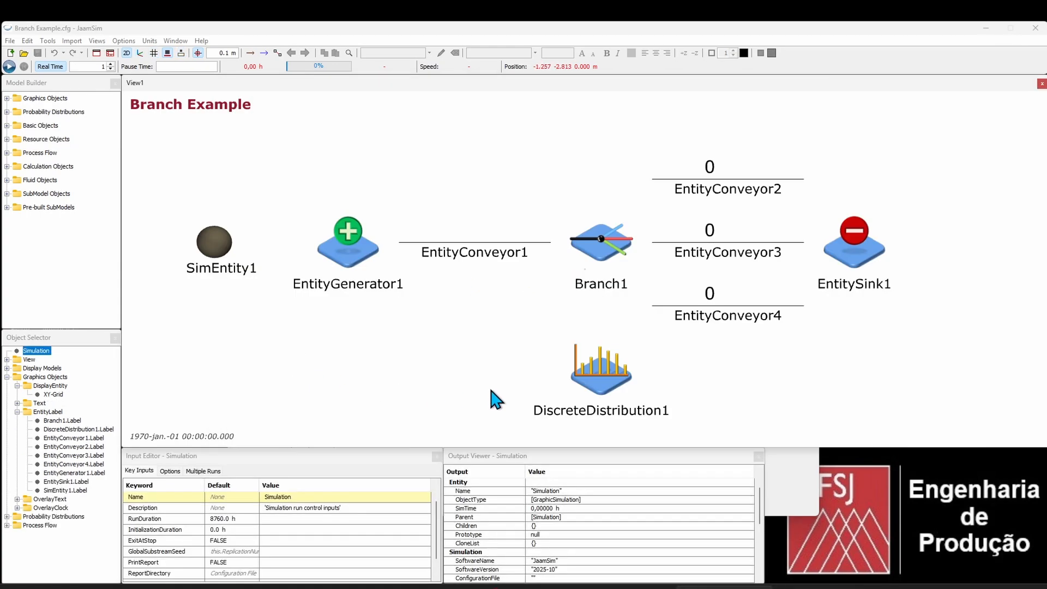
Step: Select the Branch1 object to examine its key inputs and outputs, and clear the selection
left_click_drag(544, 143, 528, 138)
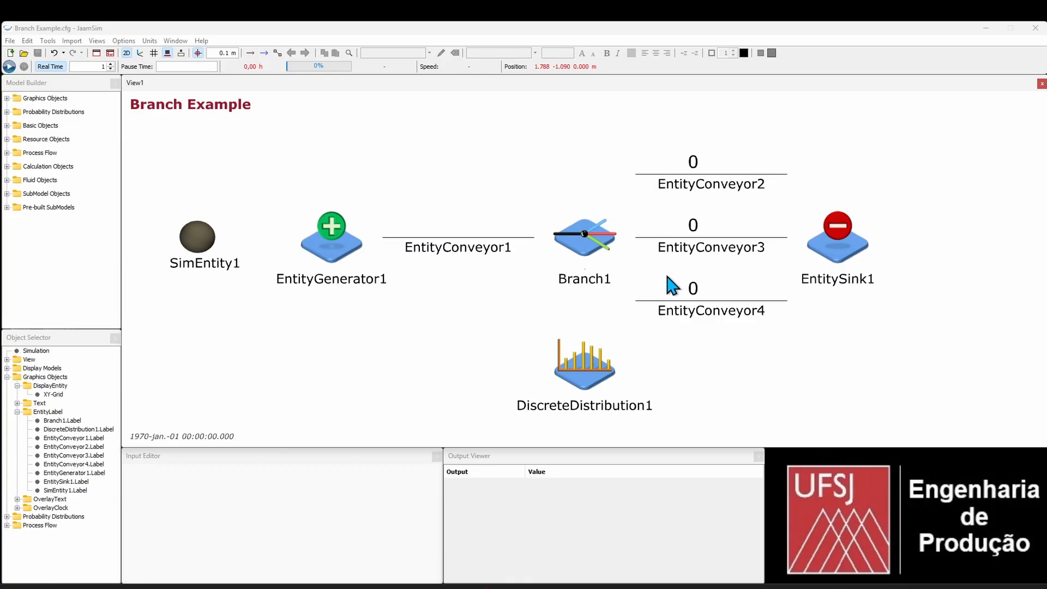
left_click(591, 240)
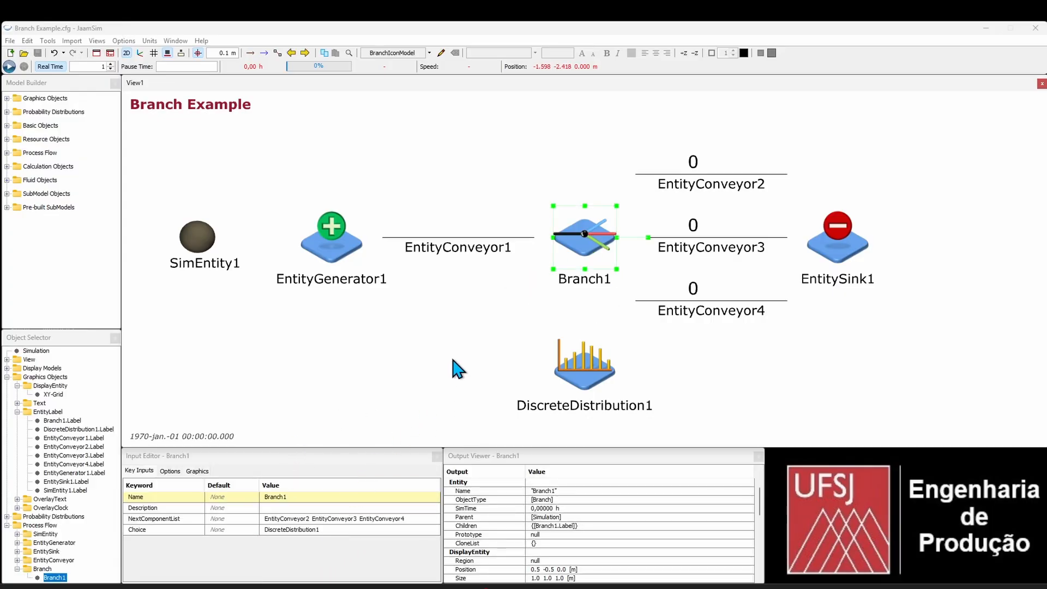
left_click(431, 165)
Step: Open the JaamSim User Manual PDF and examine its table of contents, from Getting Started through the Graphics chapter
left_click(200, 42)
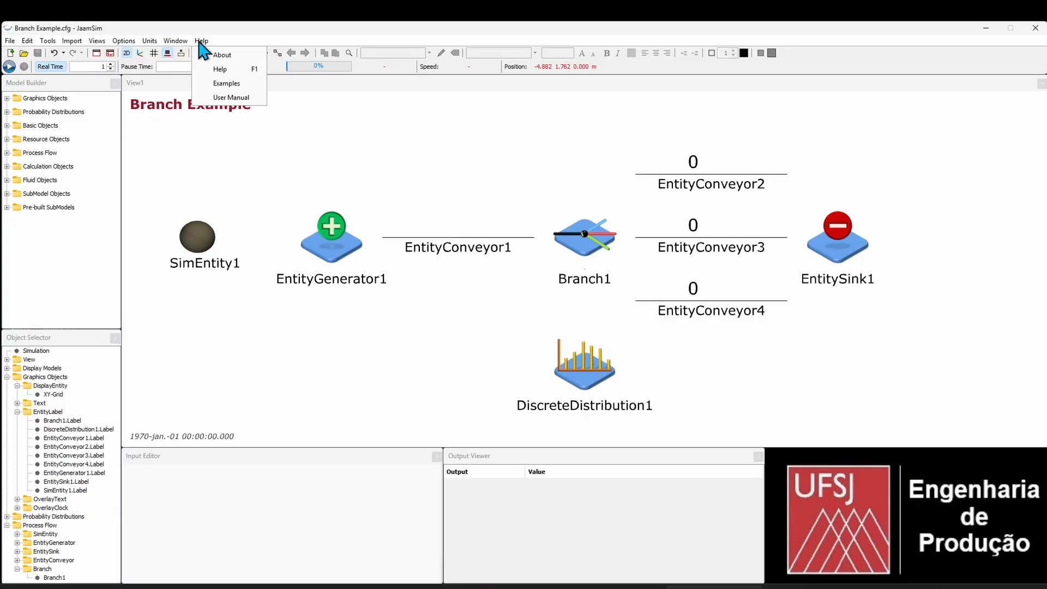
left_click(232, 100)
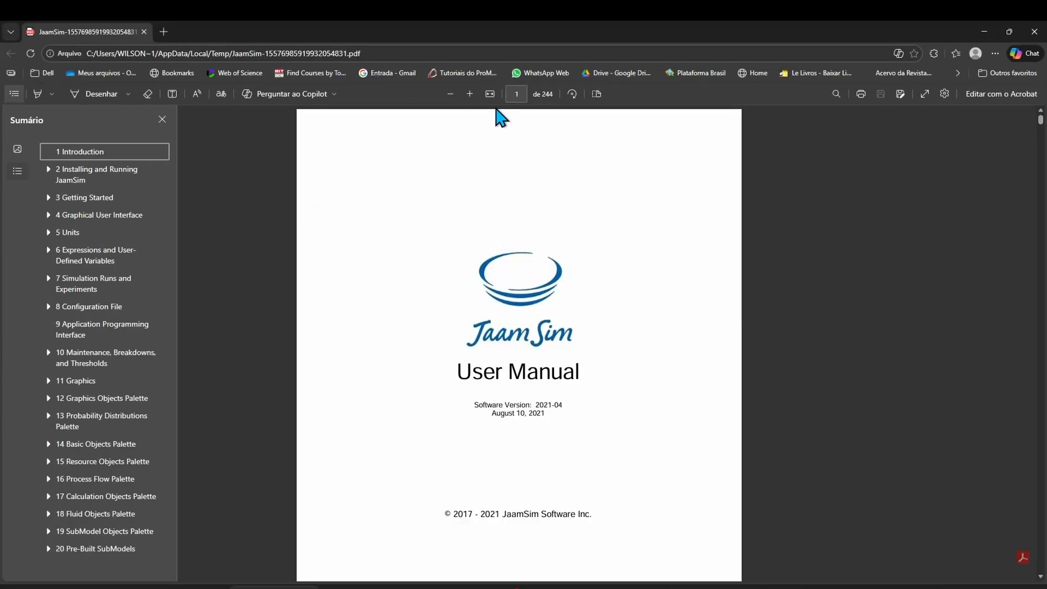
left_click(469, 95)
left_click(469, 95)
left_click(469, 95)
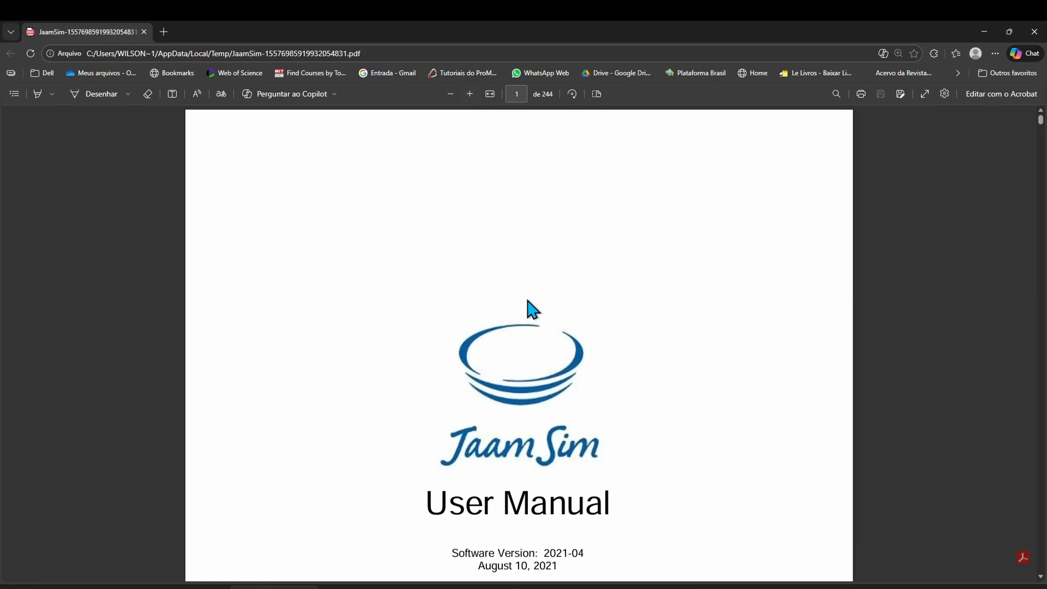
scroll(545, 335, "down", 8)
scroll(547, 335, "down", 5)
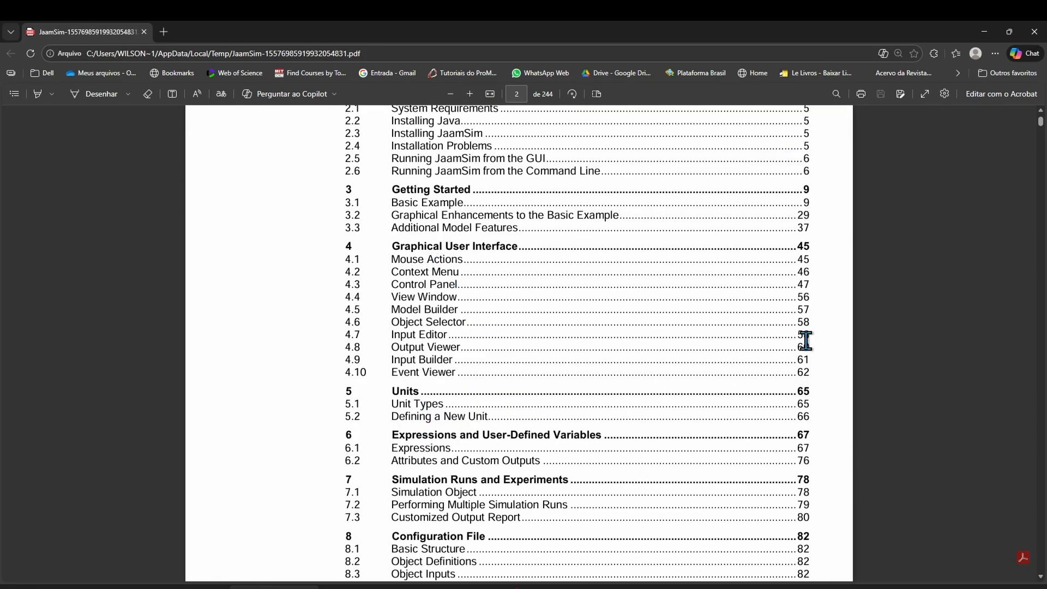
scroll(829, 332, "down", 3)
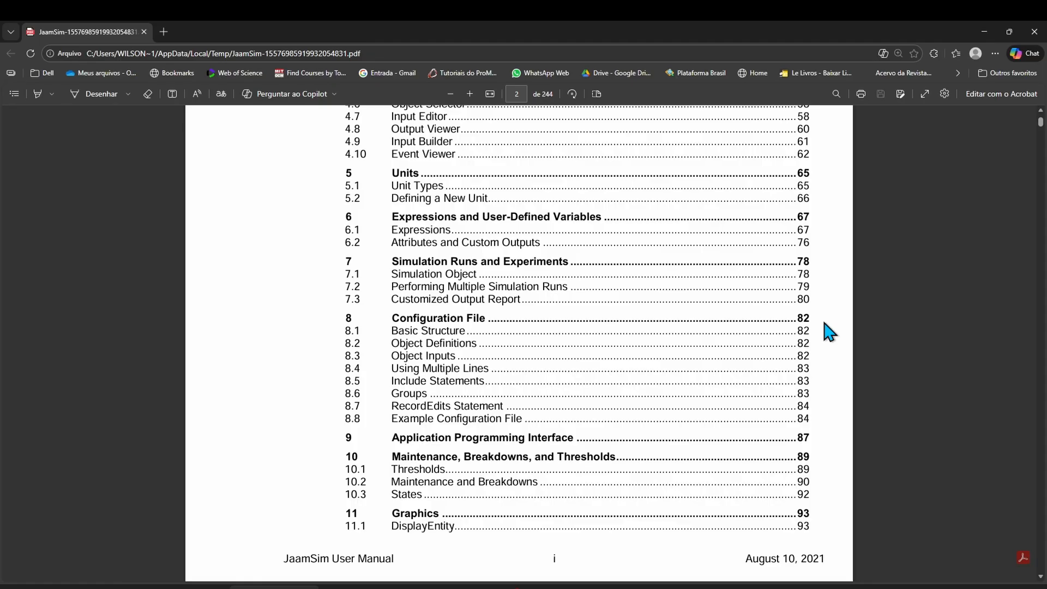
scroll(829, 331, "down", 3)
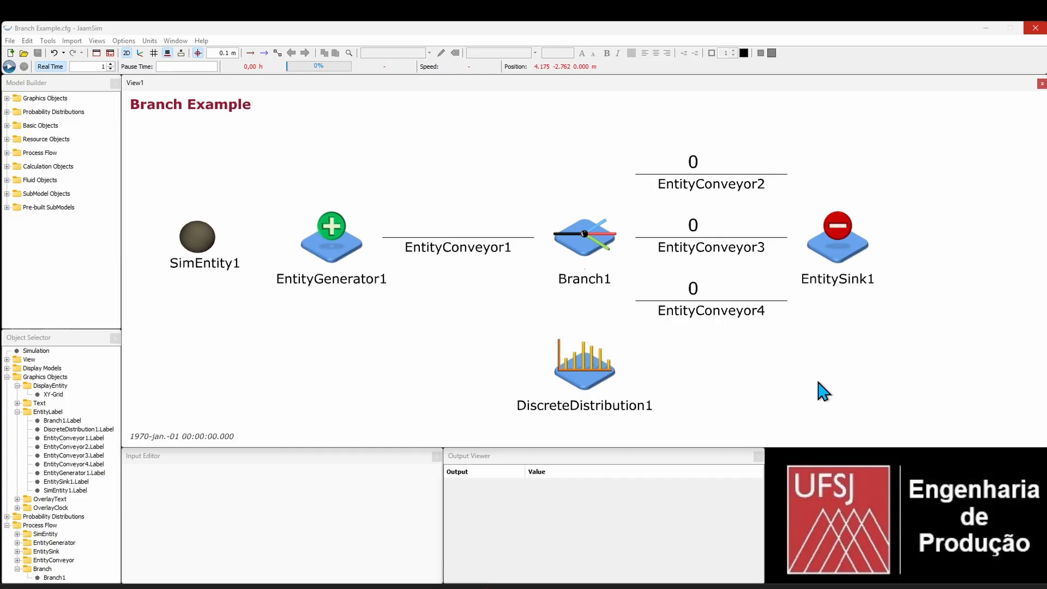
Step: Switch to the browser and open the JaamSim users' discussion forum from the JaamSim website, and return to the Branch Example model in JaamSim
left_click_drag(894, 359, 887, 352)
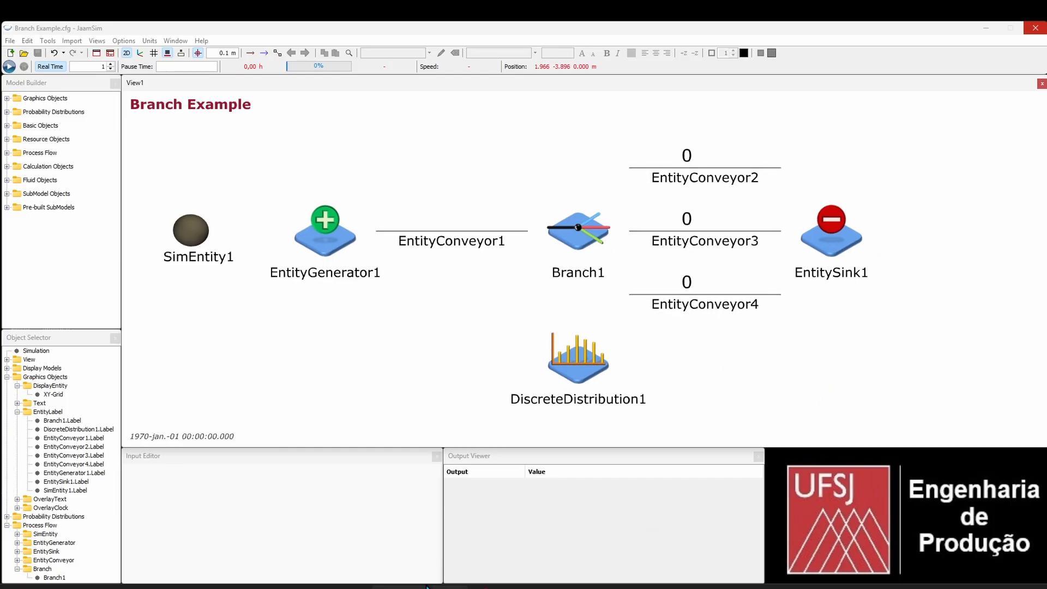
left_click(334, 567)
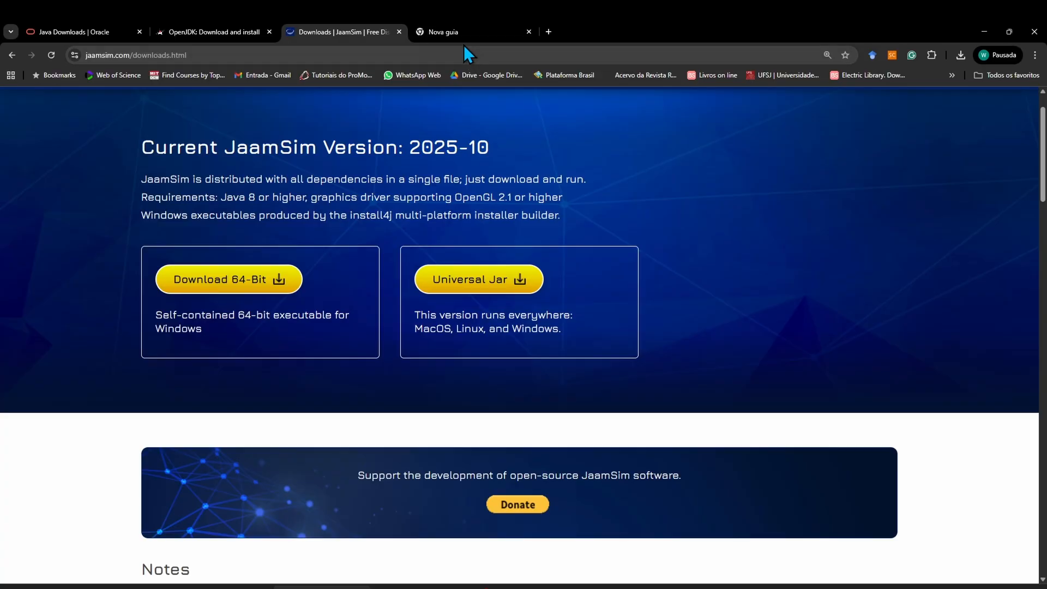
scroll(539, 149, "up", 1)
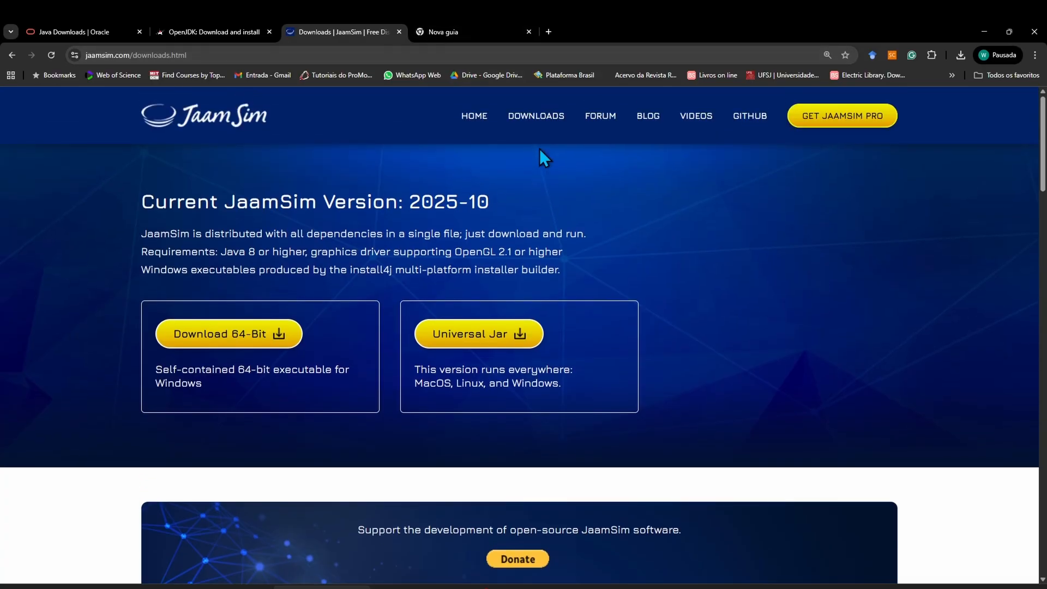
left_click(600, 116)
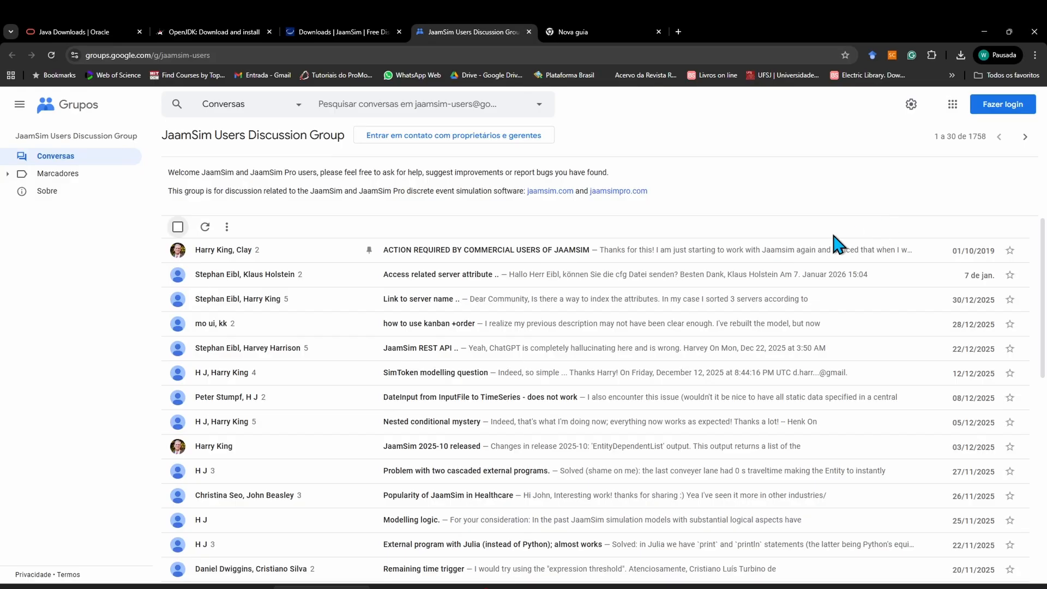
left_click(714, 587)
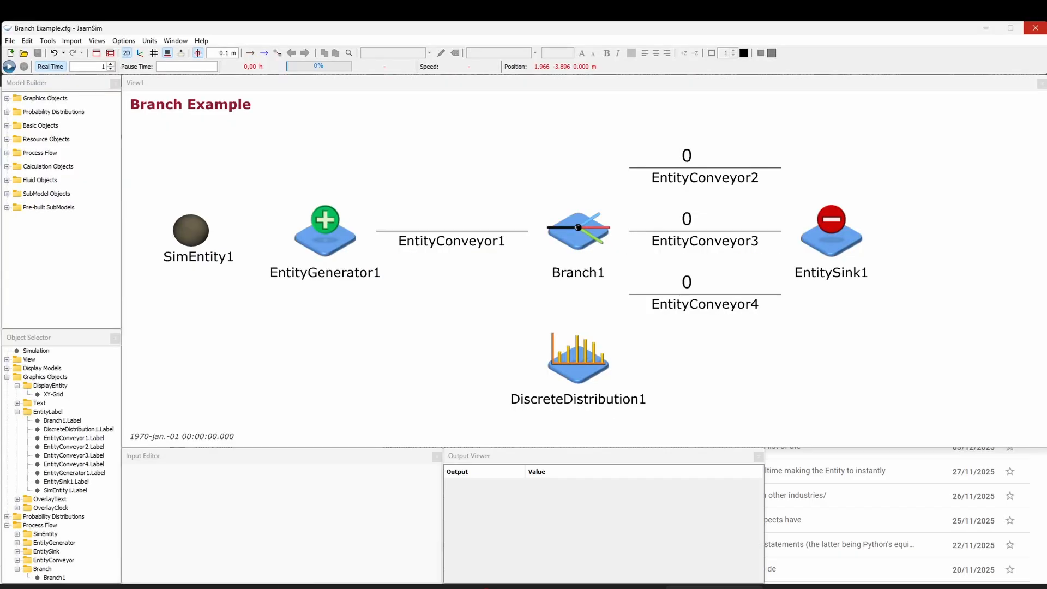
left_click_drag(476, 189, 464, 180)
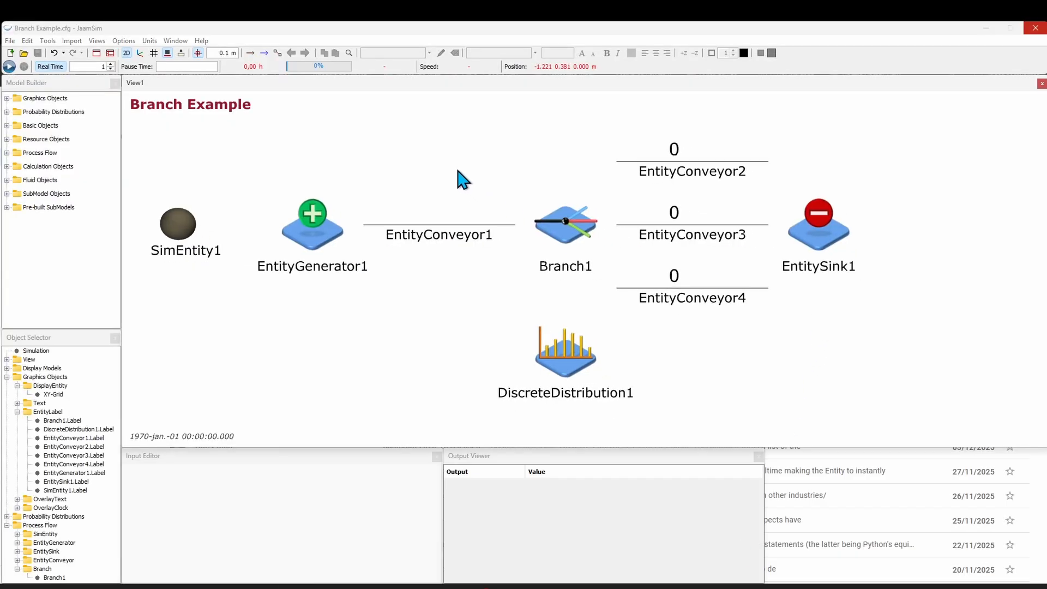